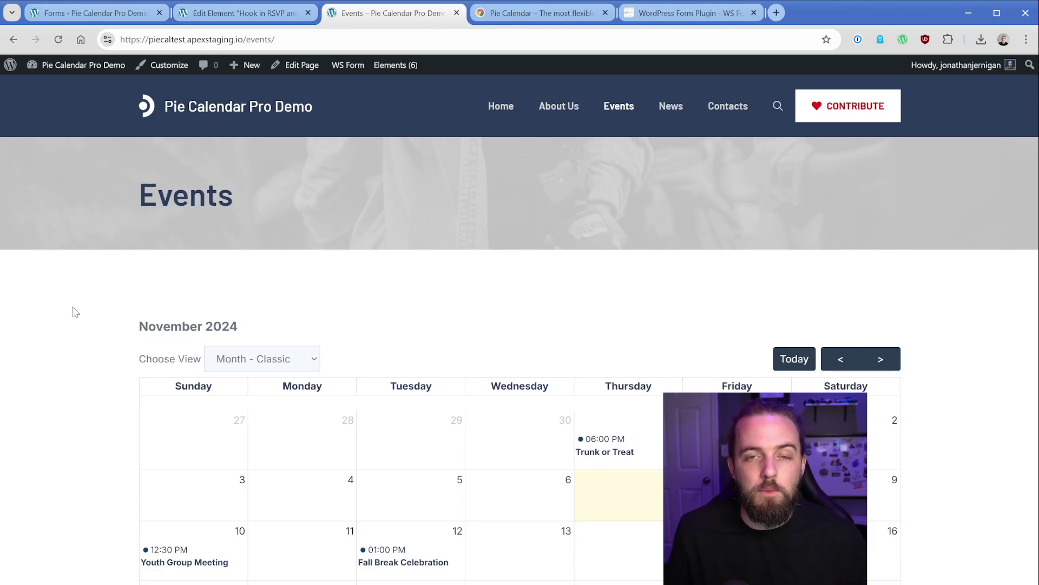
Step: Browse the Pie Calendar and WS Form product homepages, then return to the November 2024 events calendar
left_click(582, 17)
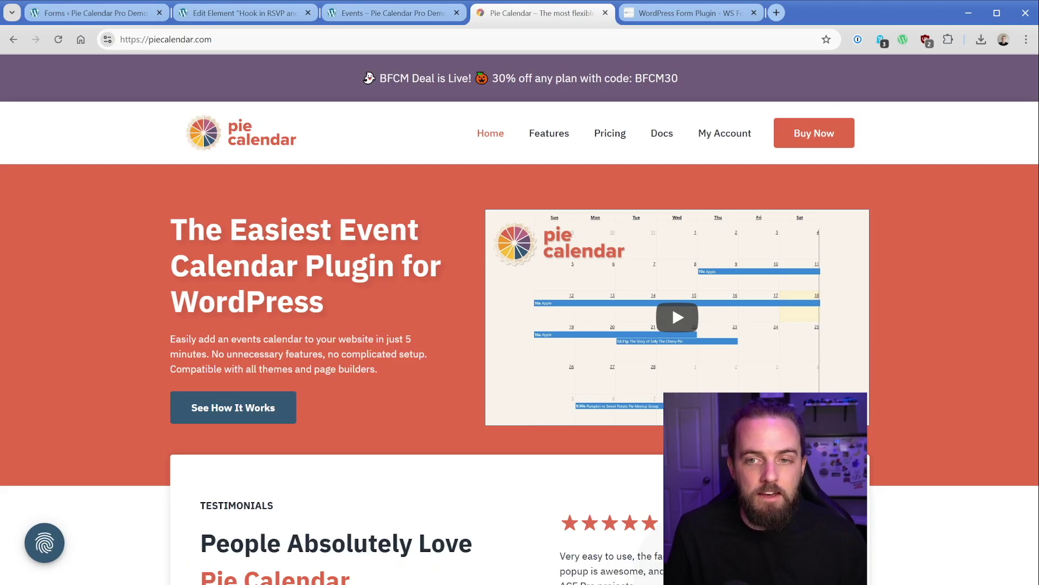
left_click(675, 21)
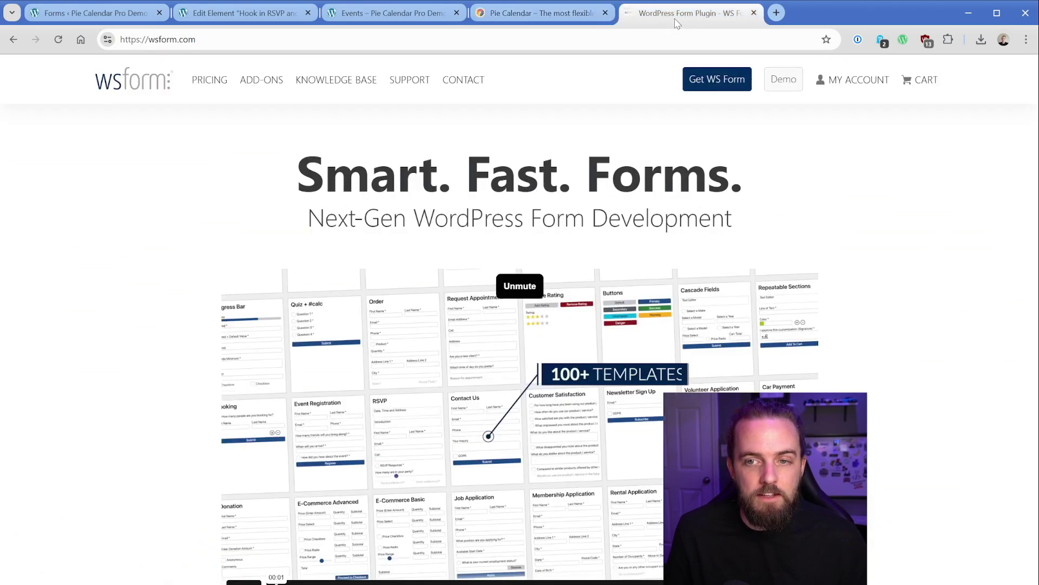
left_click(563, 22)
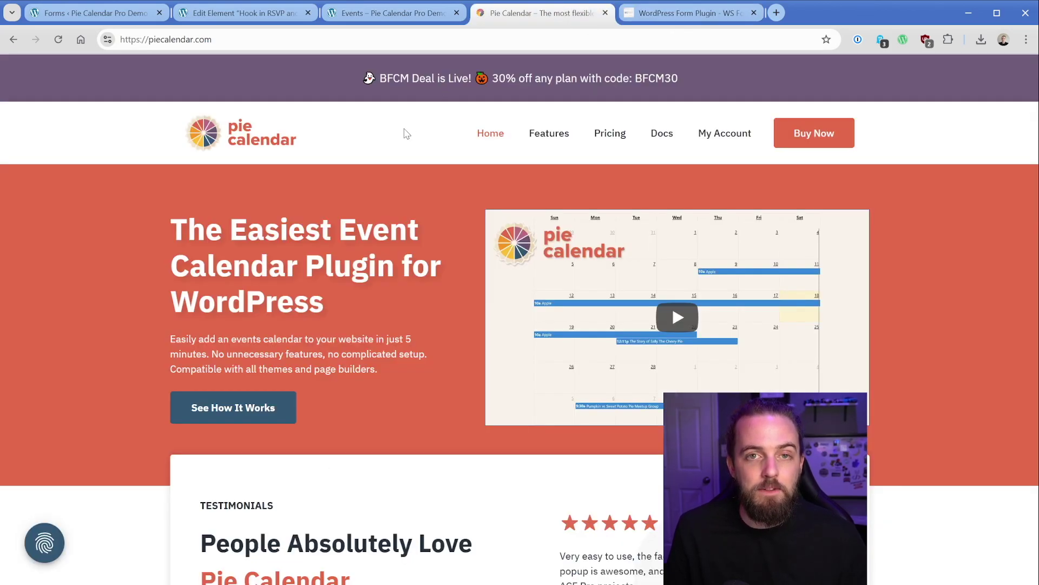
left_click(386, 22)
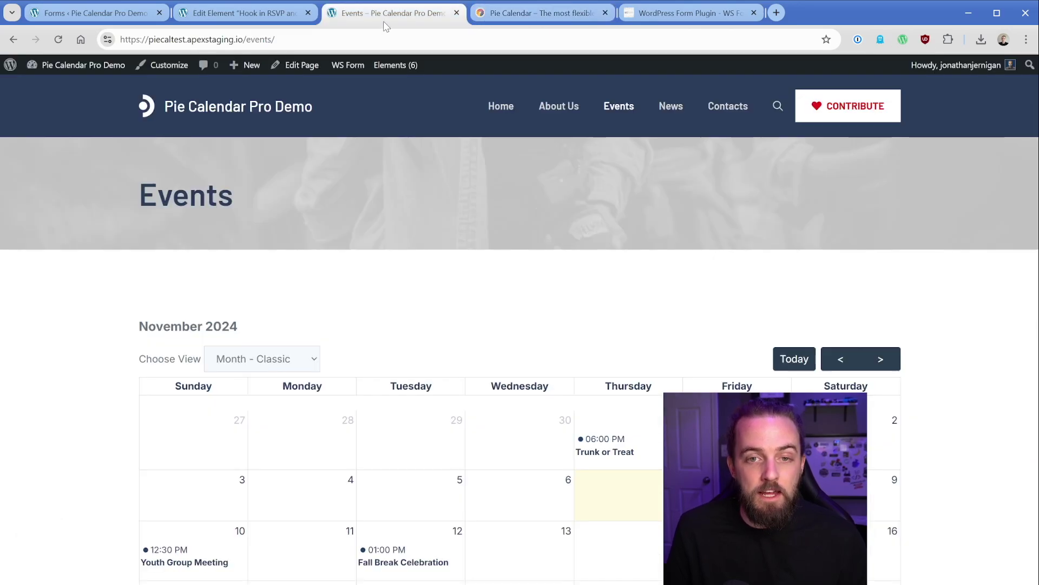
scroll(382, 281, "down", 3)
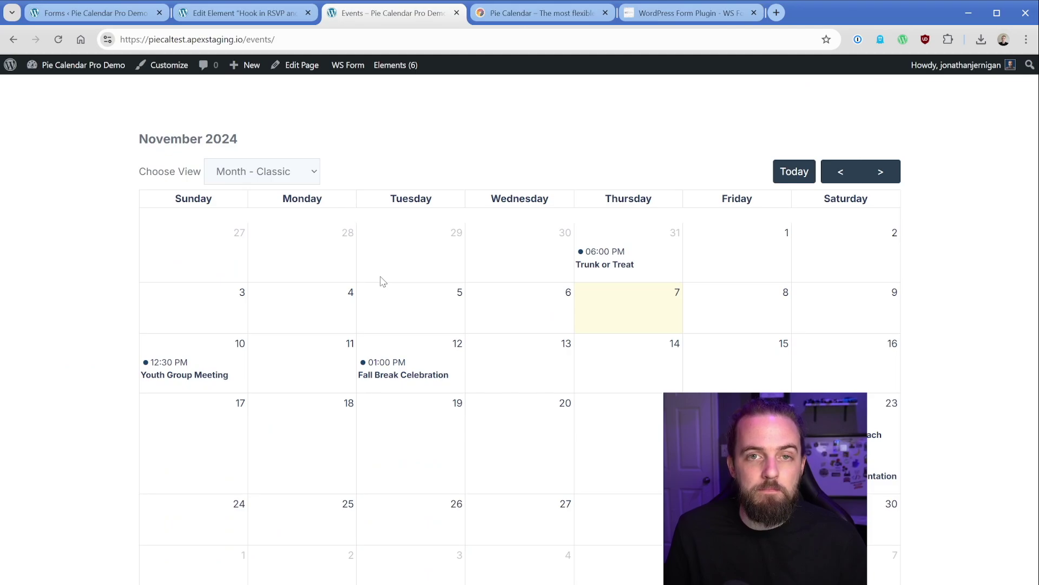
left_click(654, 21)
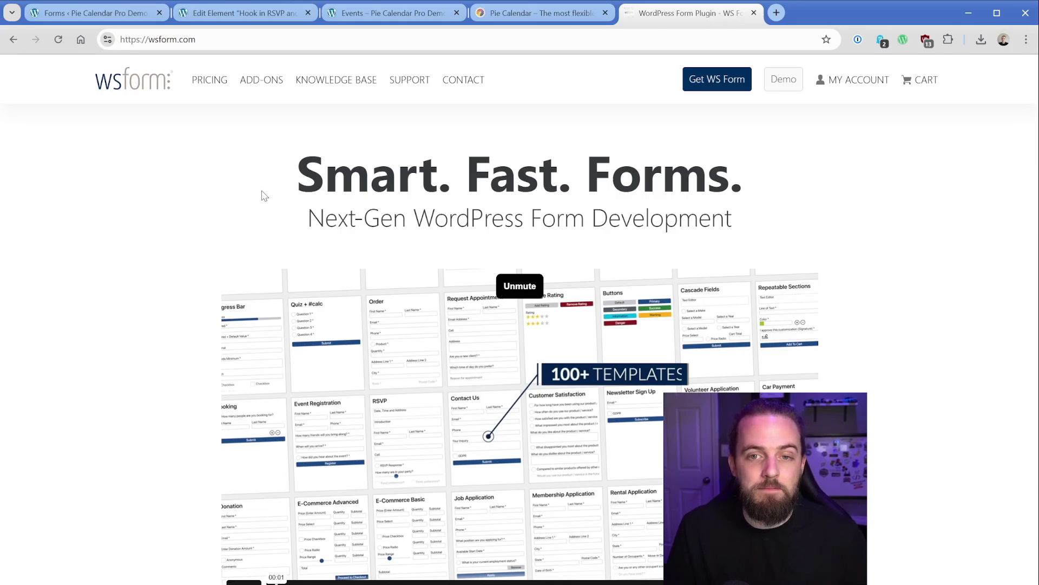
left_click(369, 19)
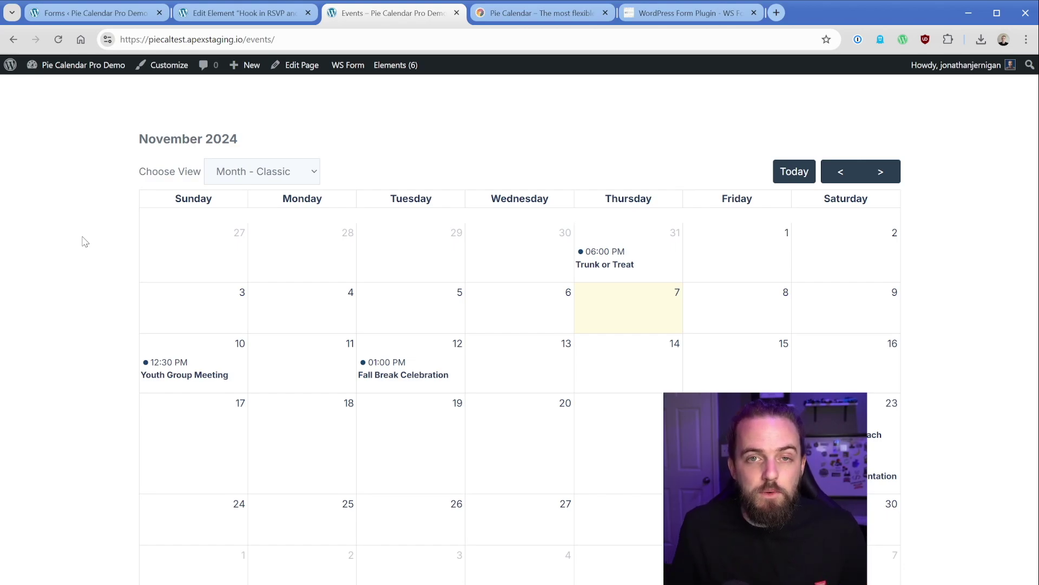
Step: Open the Community Outreach Day post and check its start line: November 23, 2024 at 9:00 am
scroll(106, 259, "down", 2)
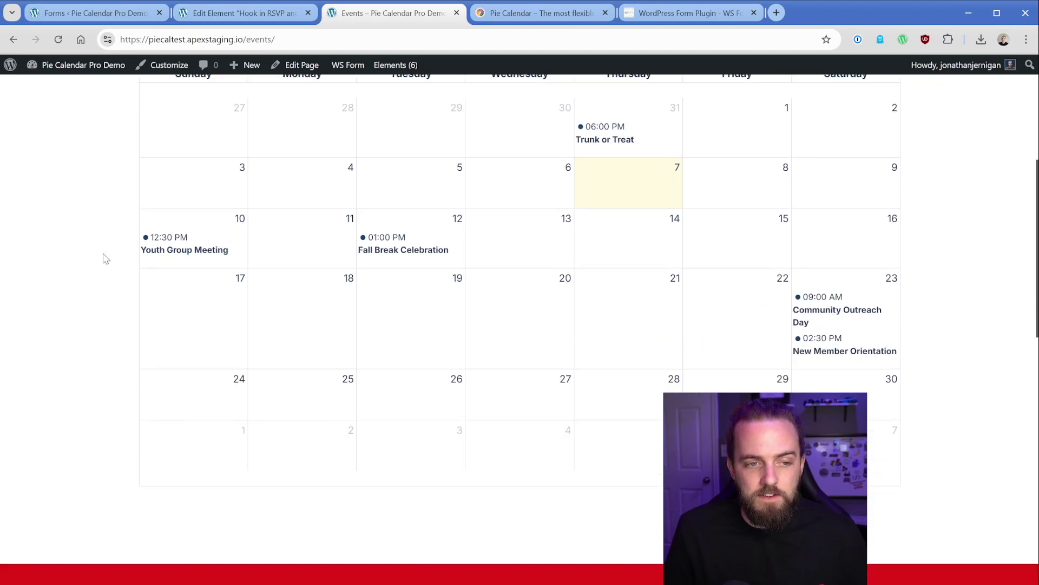
left_click(828, 317)
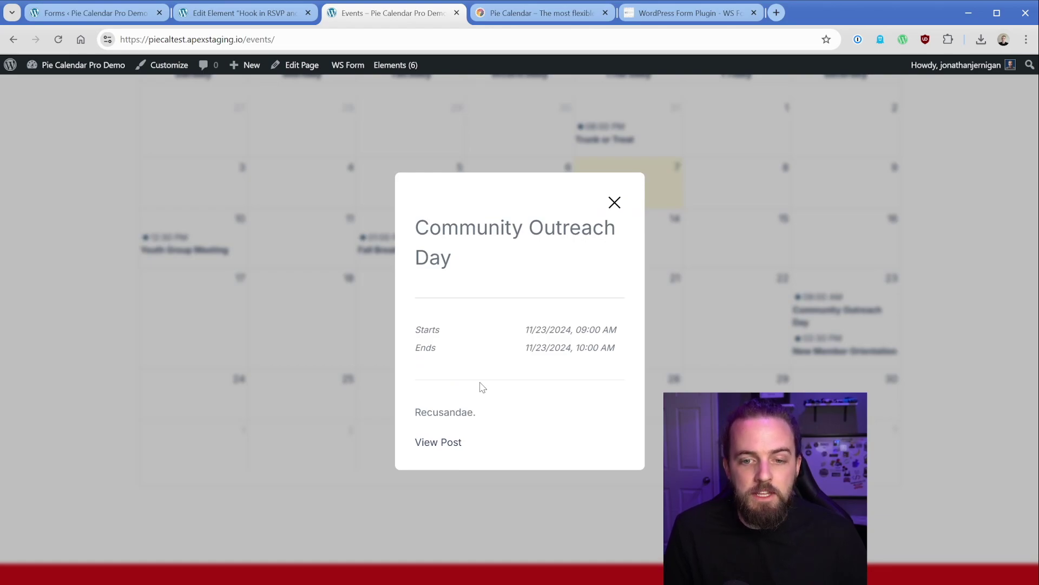
left_click_drag(414, 412, 491, 416)
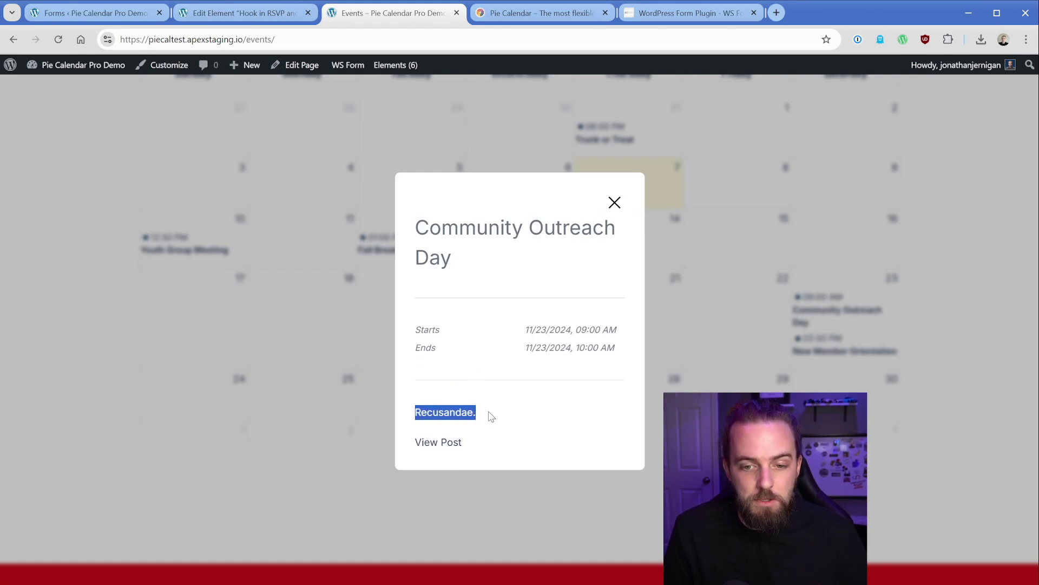
left_click(435, 445)
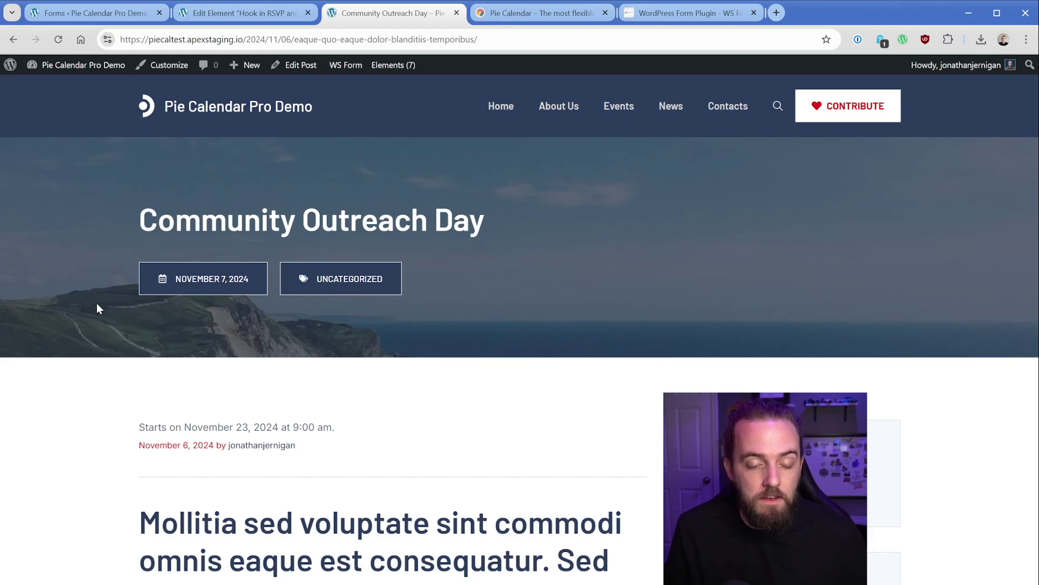
left_click_drag(139, 427, 332, 427)
left_click(342, 434)
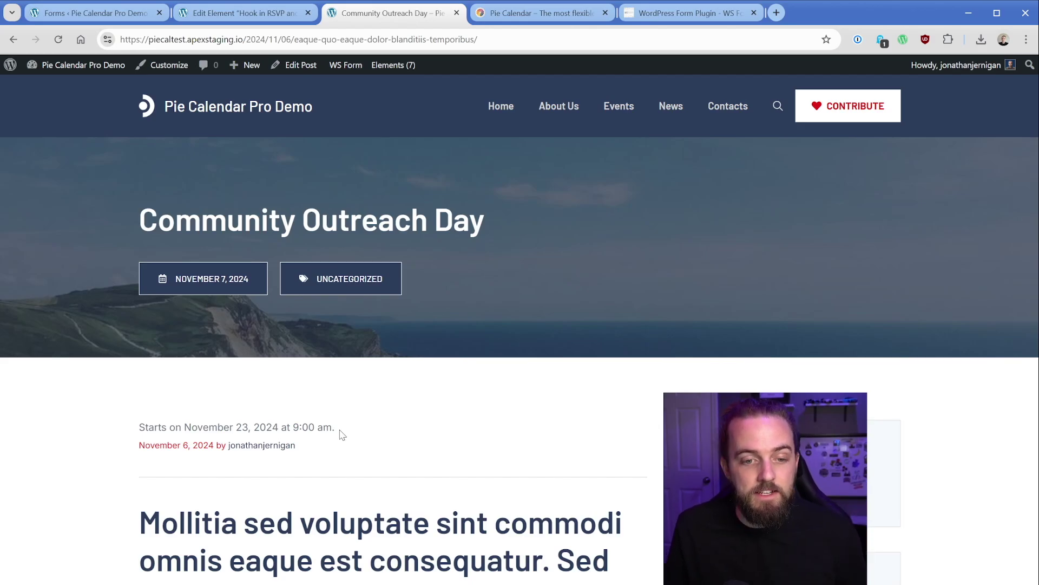
Step: Inspect the Hook in RSVP and piecal-info element's hook settings and its [piecal-info] shortcode paragraph
left_click(257, 21)
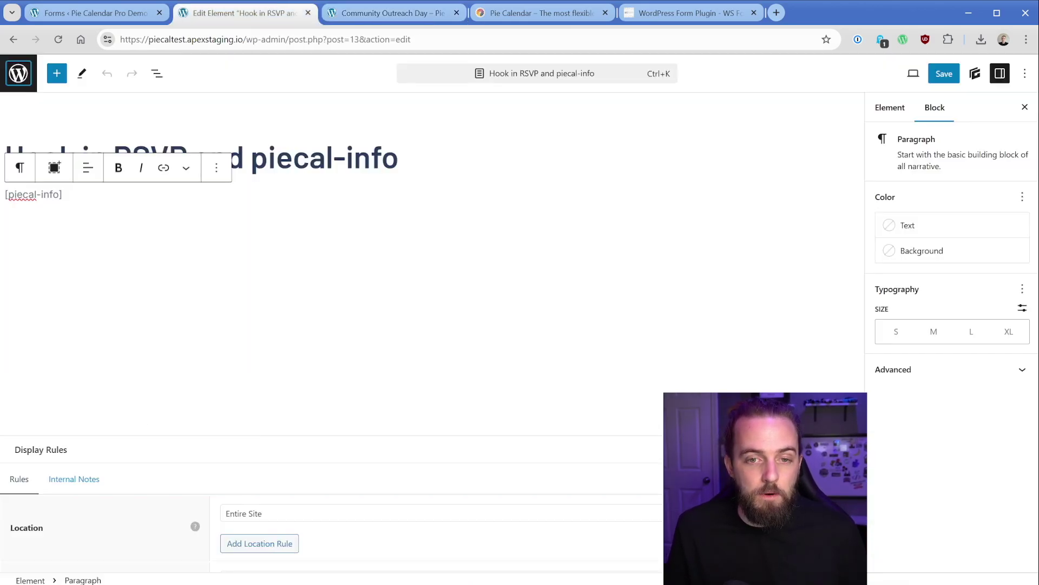
left_click(398, 157)
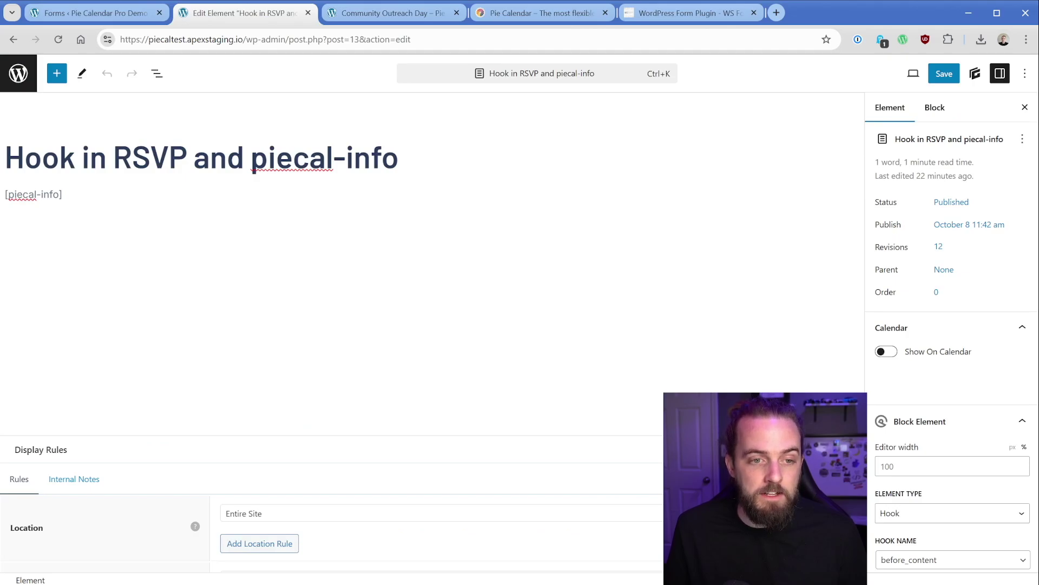
left_click(62, 194)
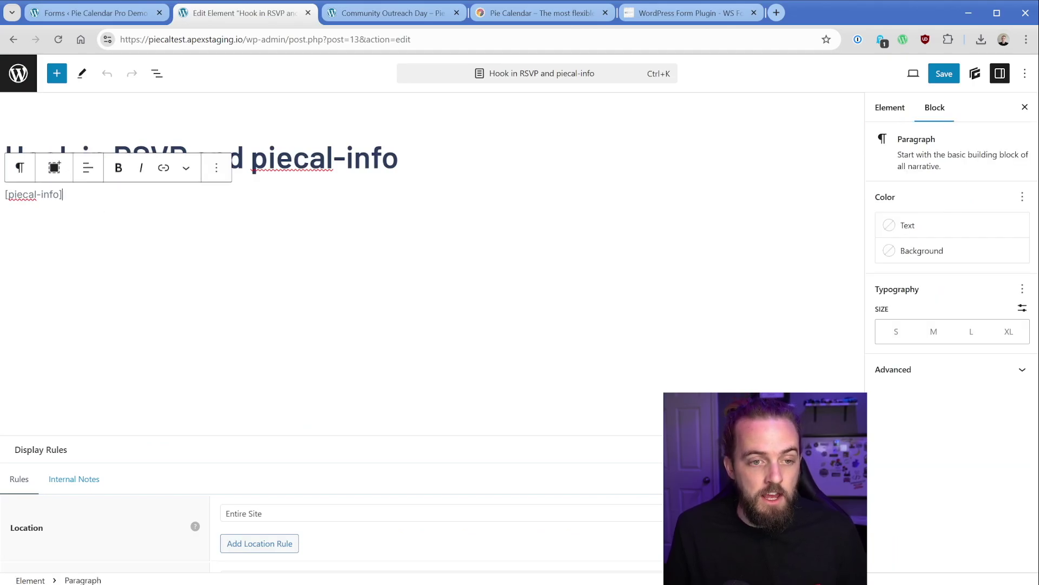
left_click(78, 215)
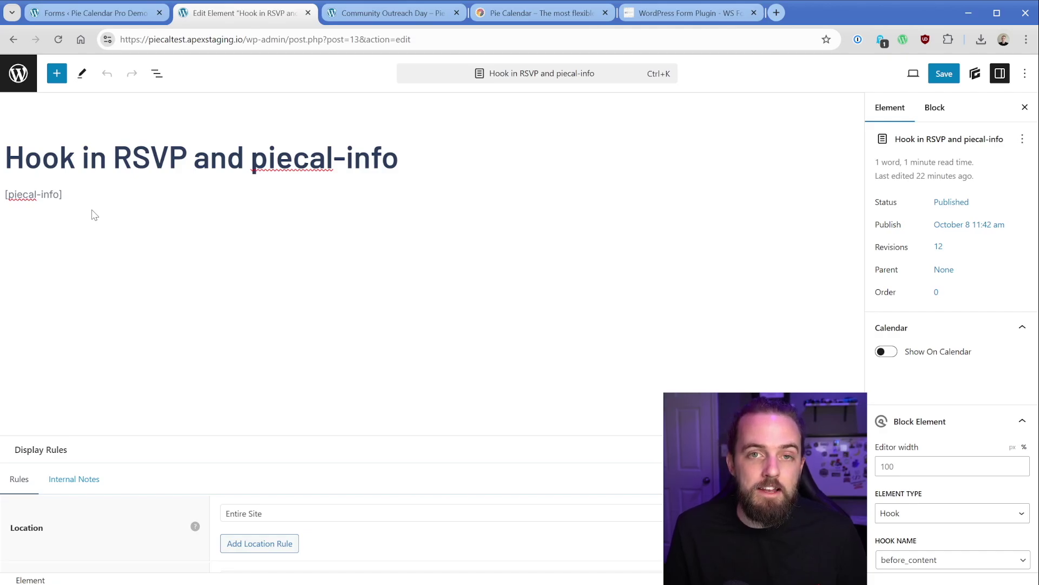
Step: Start a new WS Form from the Blank template and add a Text field labelled 'Event Name'
left_click(92, 12)
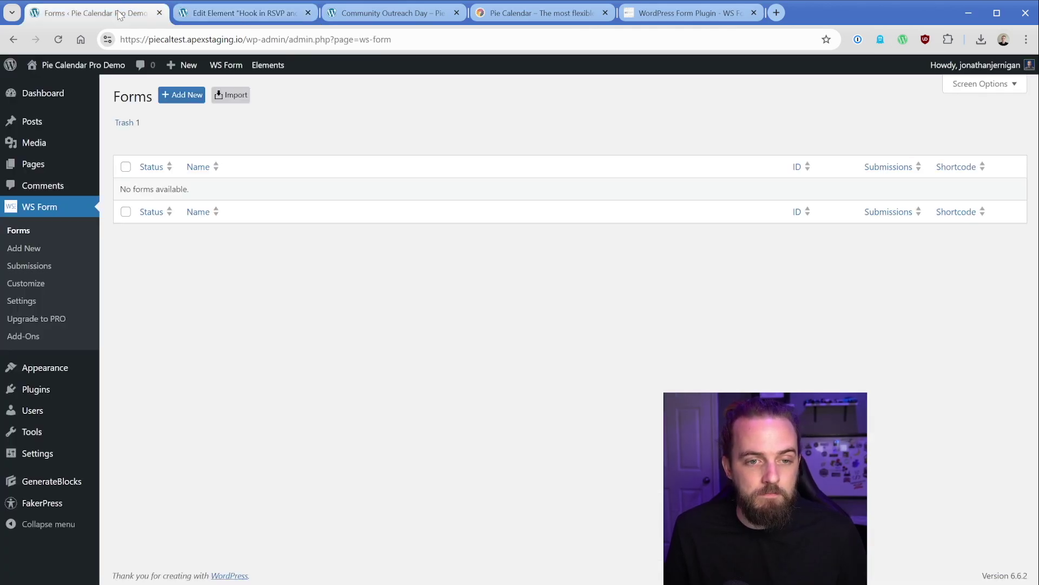
left_click(180, 95)
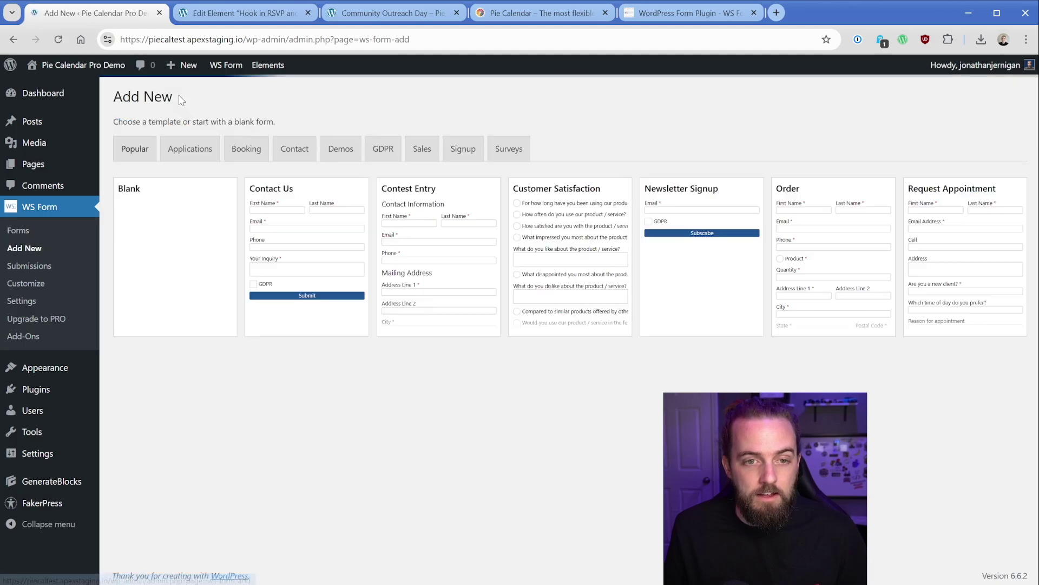
mouse_move(179, 225)
left_click(180, 255)
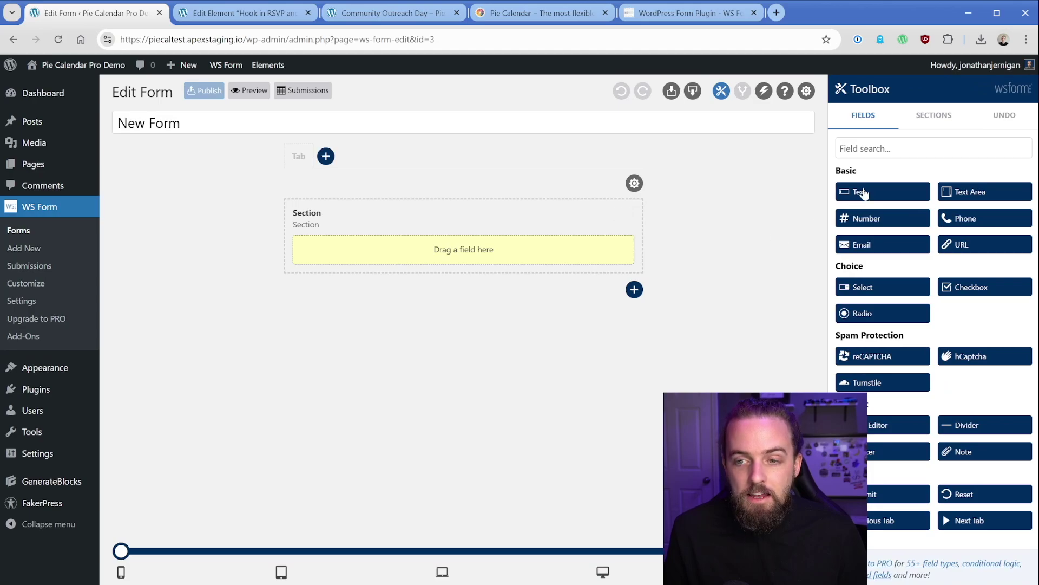
left_click_drag(863, 193, 460, 252)
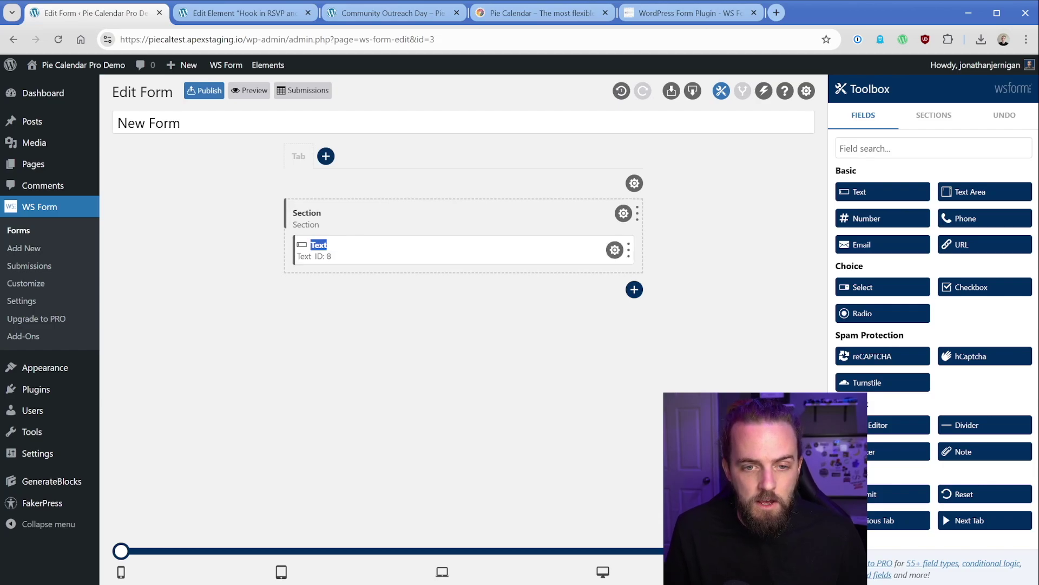
type("Event Name")
Step: Set the Event Name field's default value to #post_title and tick Read Only
left_click(614, 250)
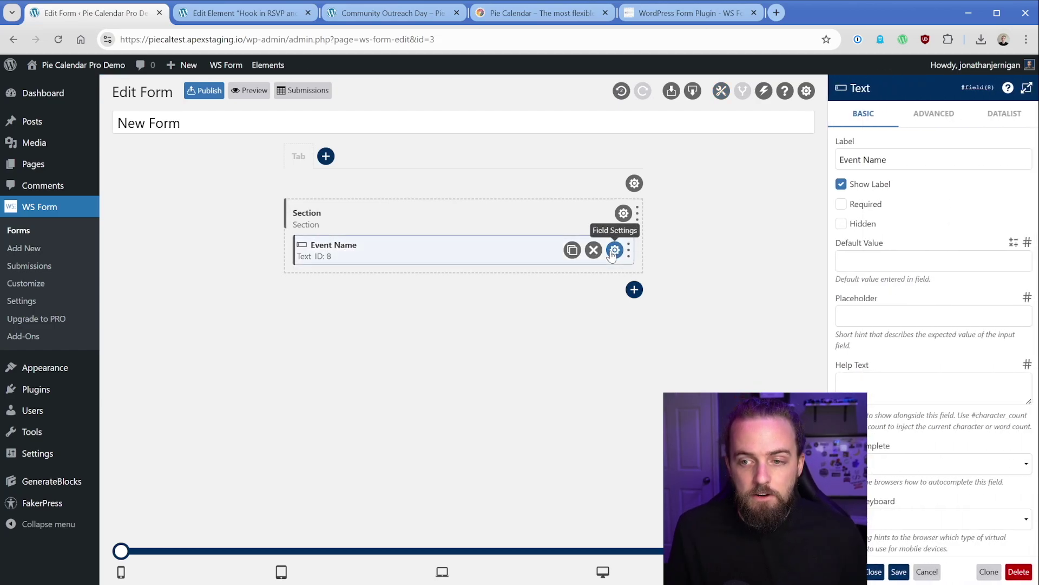
left_click(1027, 243)
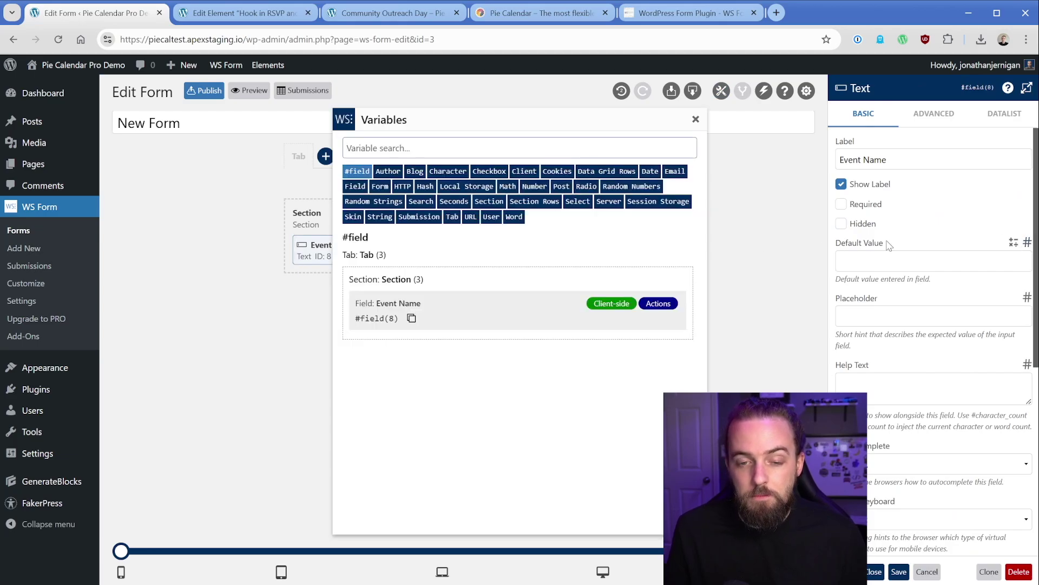
type("title")
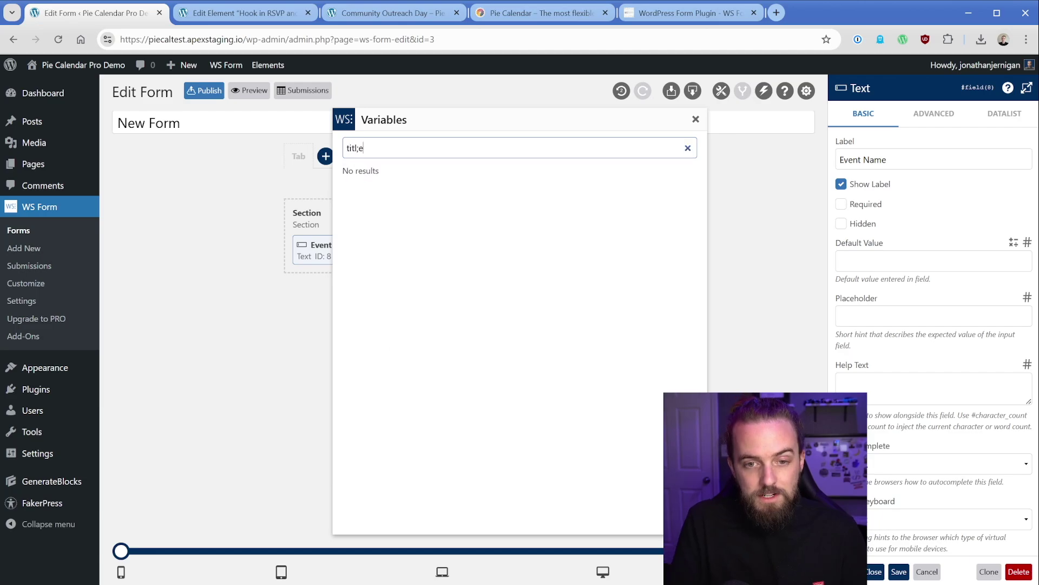
left_click(372, 216)
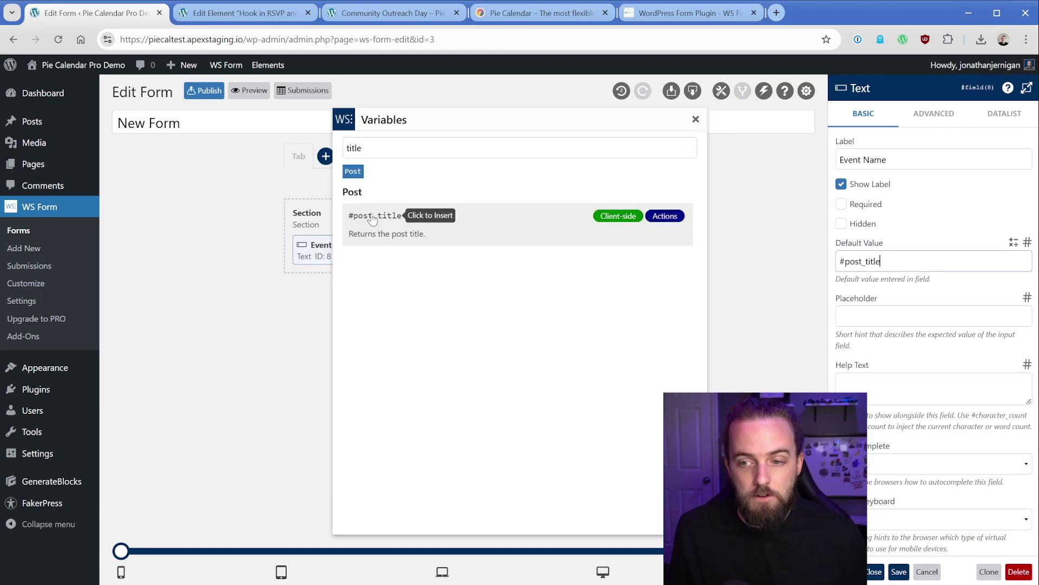
left_click(934, 113)
scroll(875, 358, "down", 3)
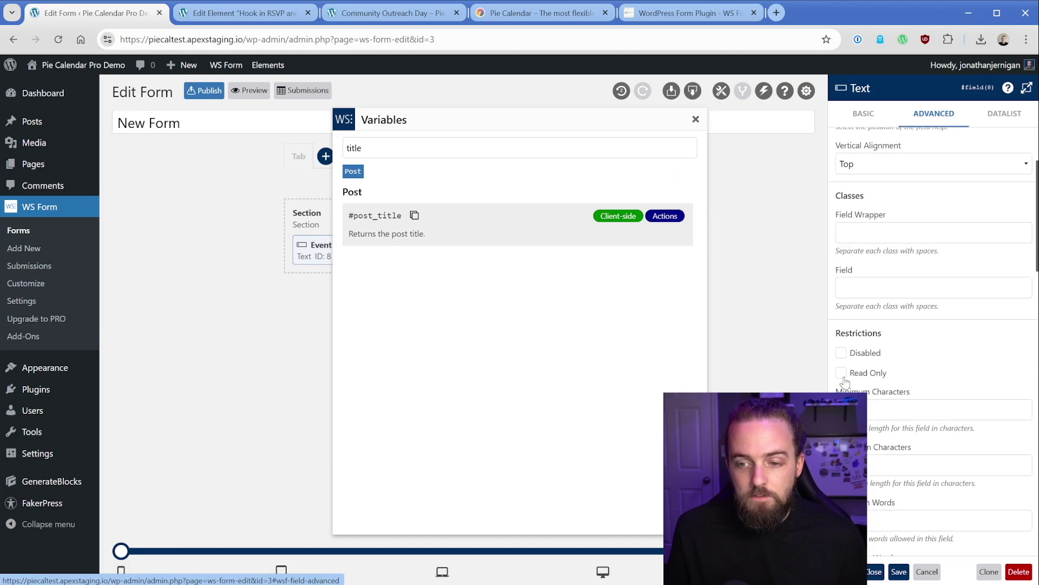
left_click(842, 373)
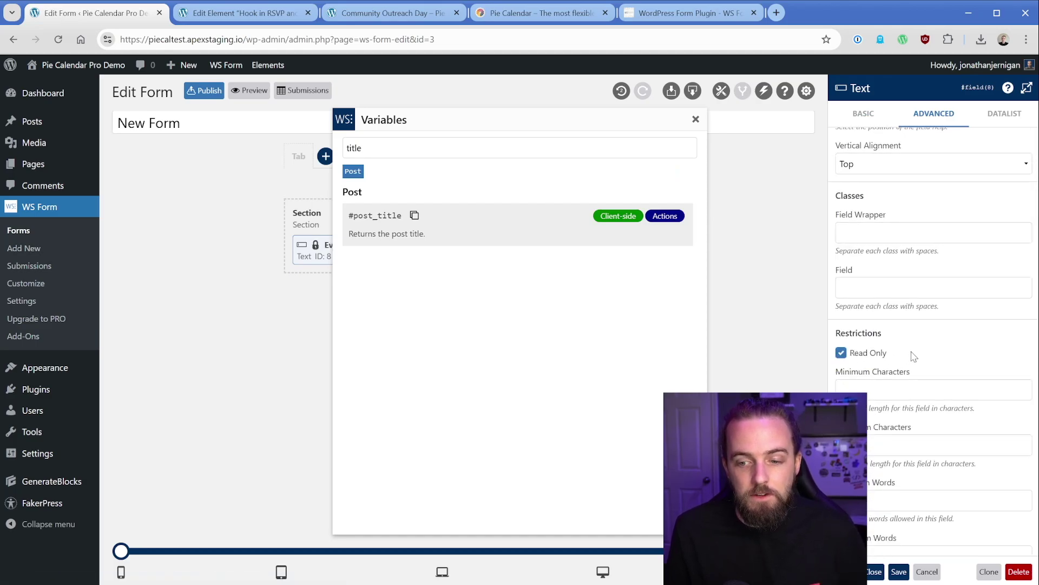
left_click(875, 572)
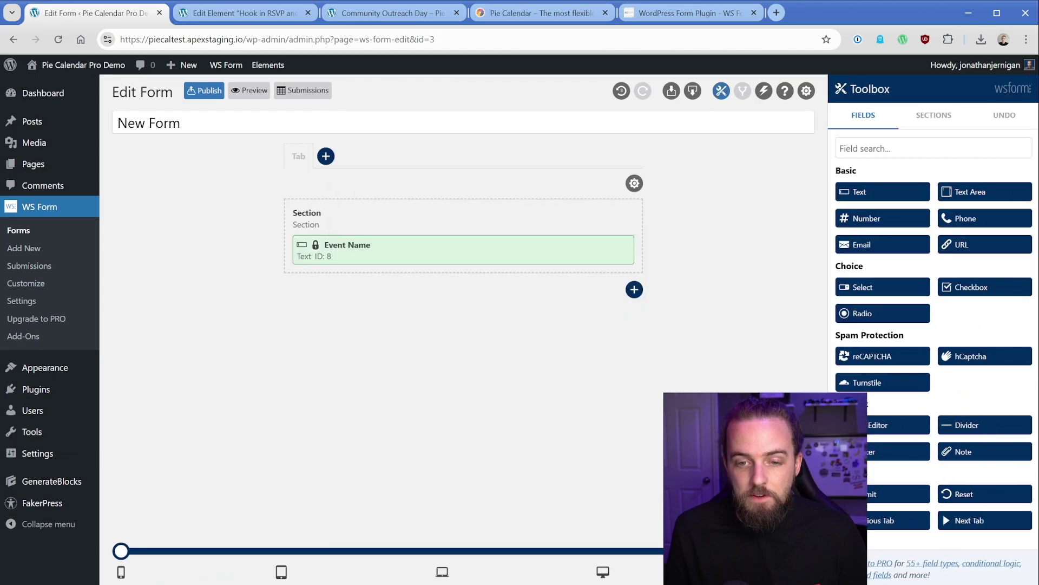
Step: Publish the form, add a WS Form LITE block with New Form (ID: 3) under [piecal-info], and save
left_click(205, 93)
left_click(238, 16)
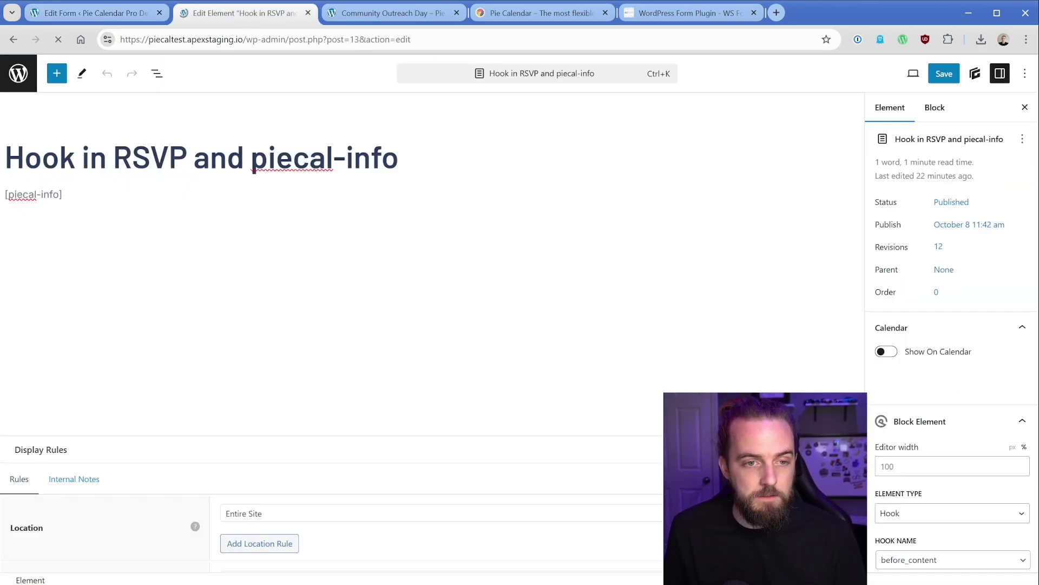
left_click(6, 223)
type("/ws")
key("Return")
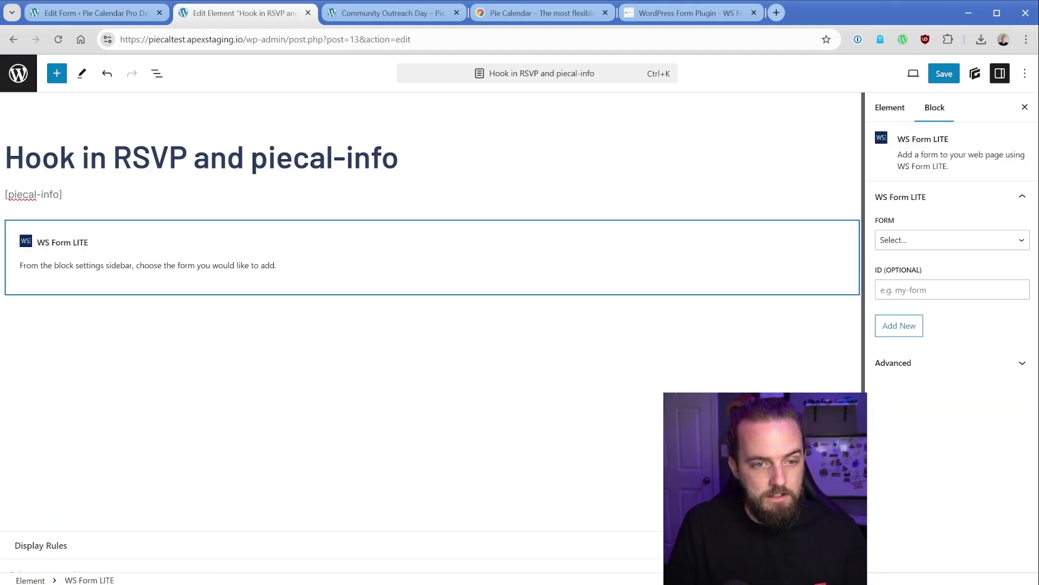
left_click(920, 240)
left_click(920, 275)
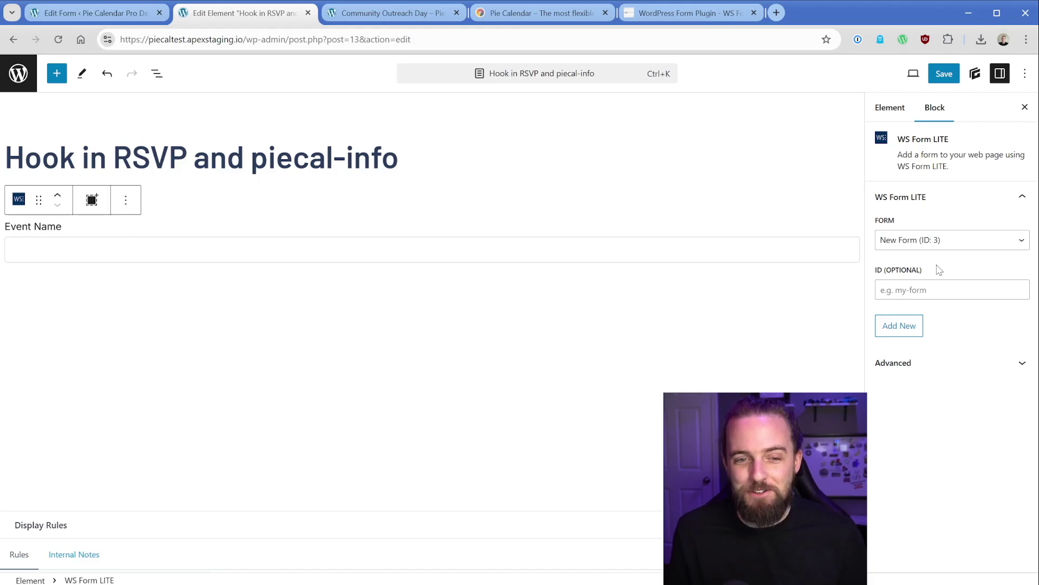
left_click(946, 74)
Step: Reload the event post to confirm Event Name shows 'Community Outreach Day'
left_click(395, 20)
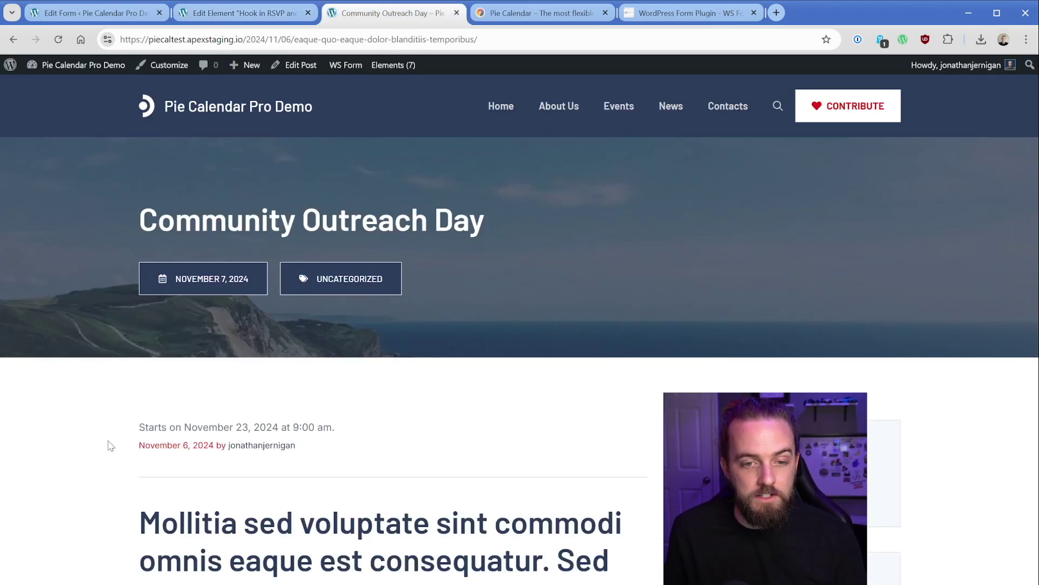
left_click_drag(153, 427, 357, 418)
left_click(357, 418)
key("F5")
scroll(291, 325, "down", 3)
left_click(293, 277)
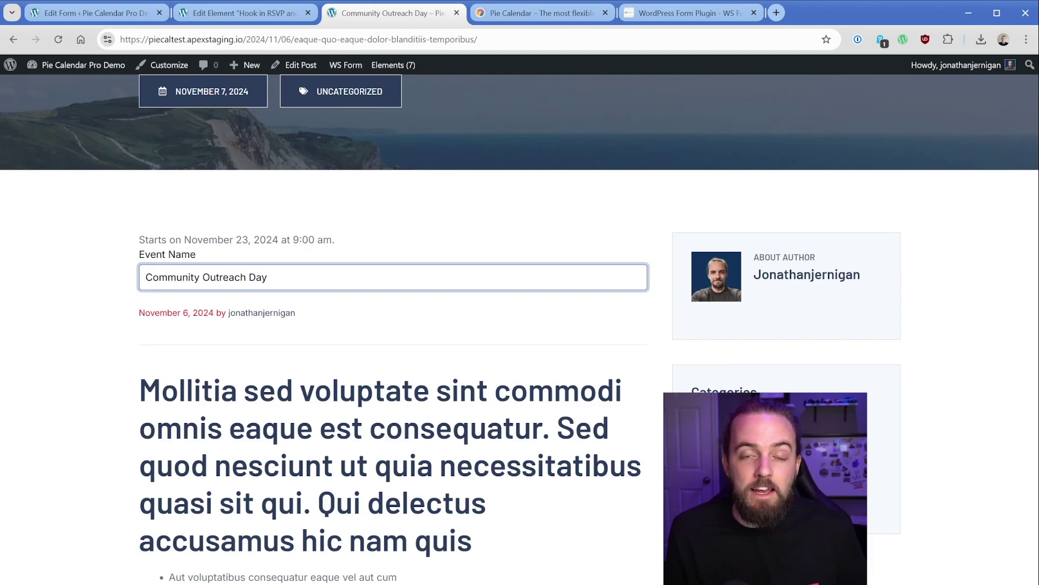
Step: Edit the Community Outreach Day post and view its Calendar Start Date, 9:00 AM, November 23, 2024
left_click(83, 65)
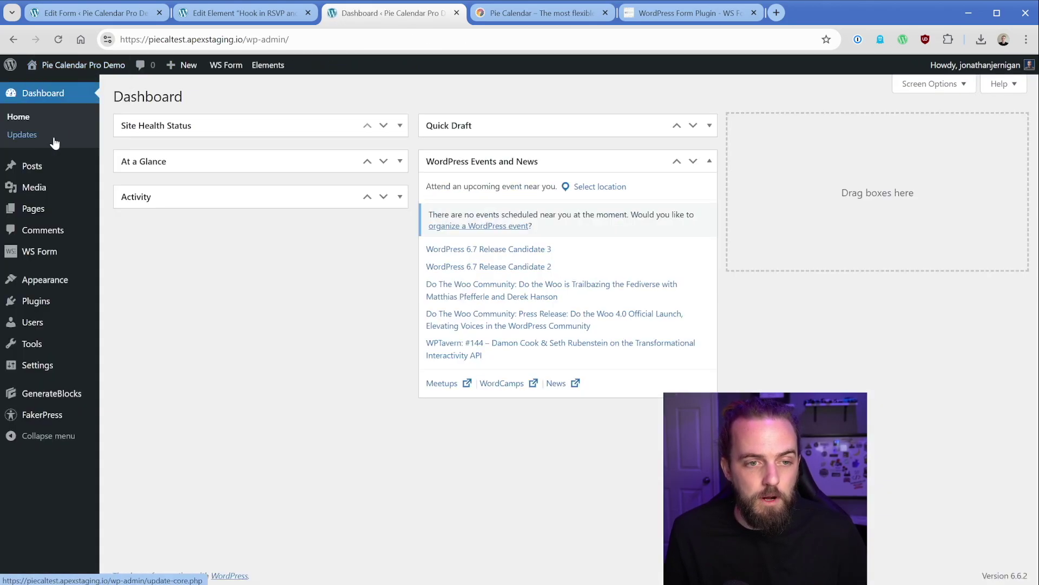
left_click(37, 166)
left_click(148, 368)
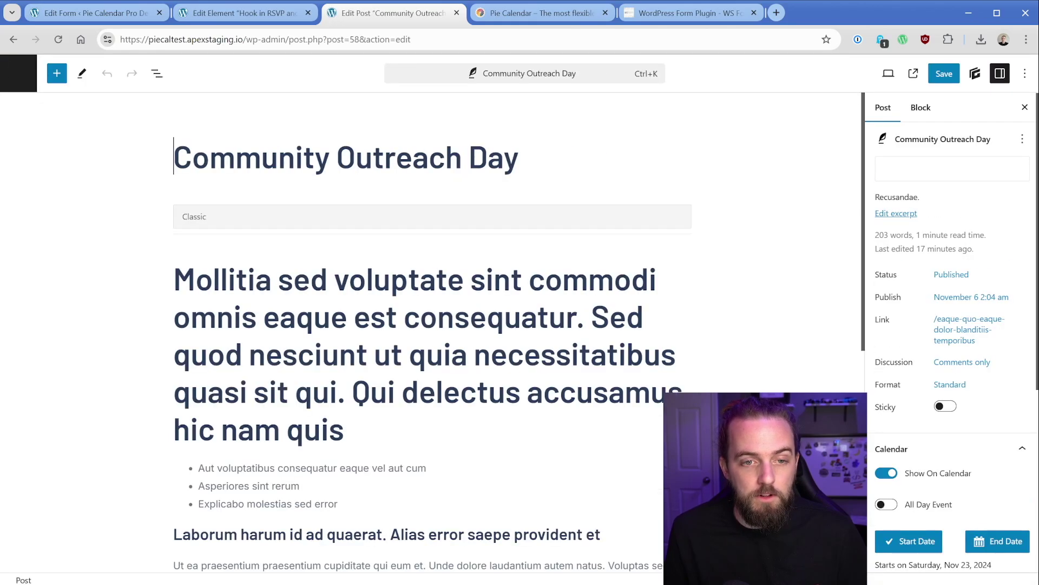
left_click_drag(175, 157, 518, 158)
left_click(519, 158)
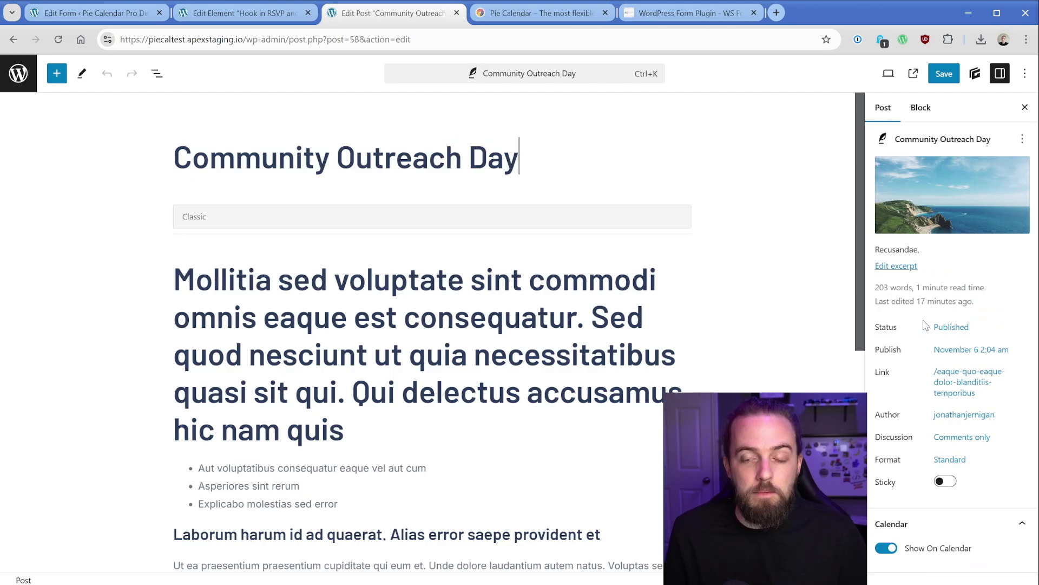
scroll(926, 325, "down", 5)
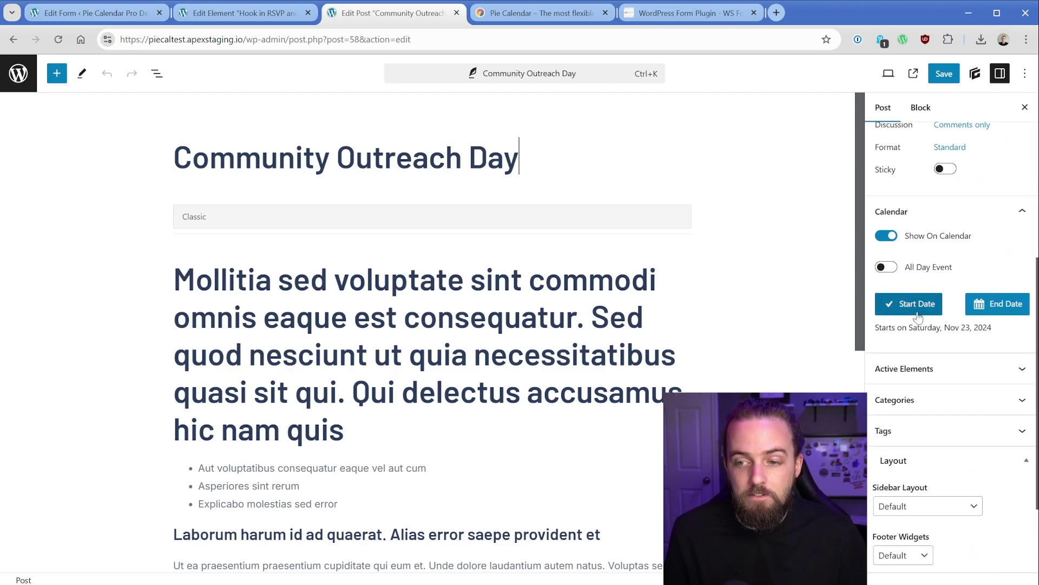
left_click_drag(909, 328, 1002, 331)
left_click(919, 313)
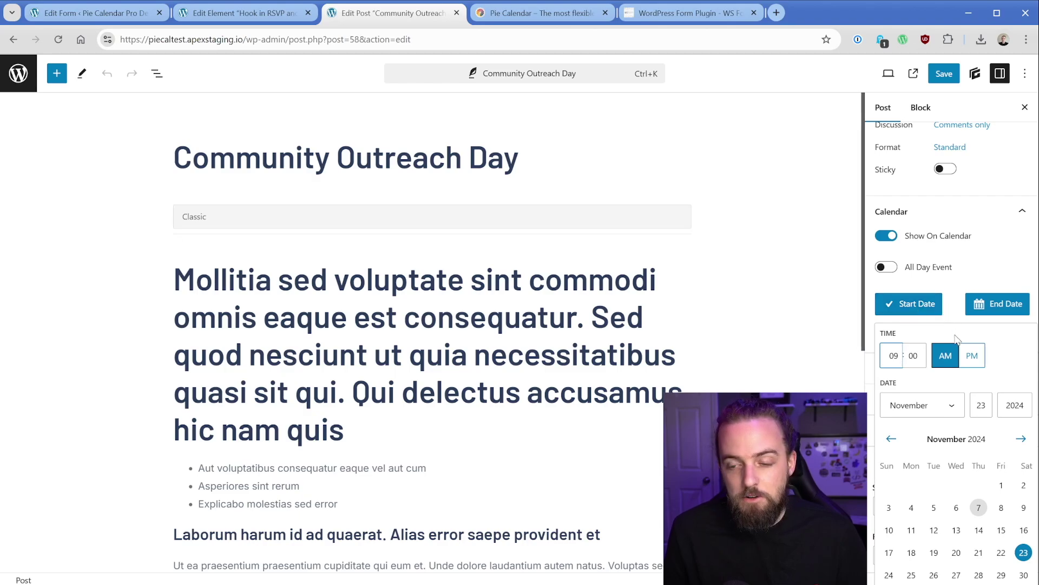
Step: Rename the form to 'Event RSVP Form' and add a Submit button and a second Text field below Event Name
left_click(146, 64)
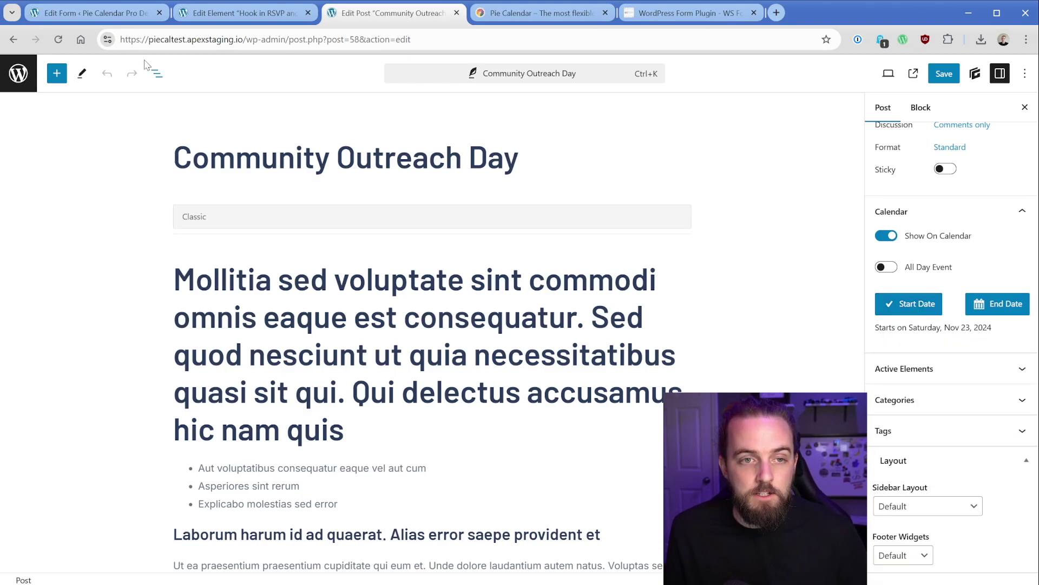
left_click(130, 16)
left_click(162, 123)
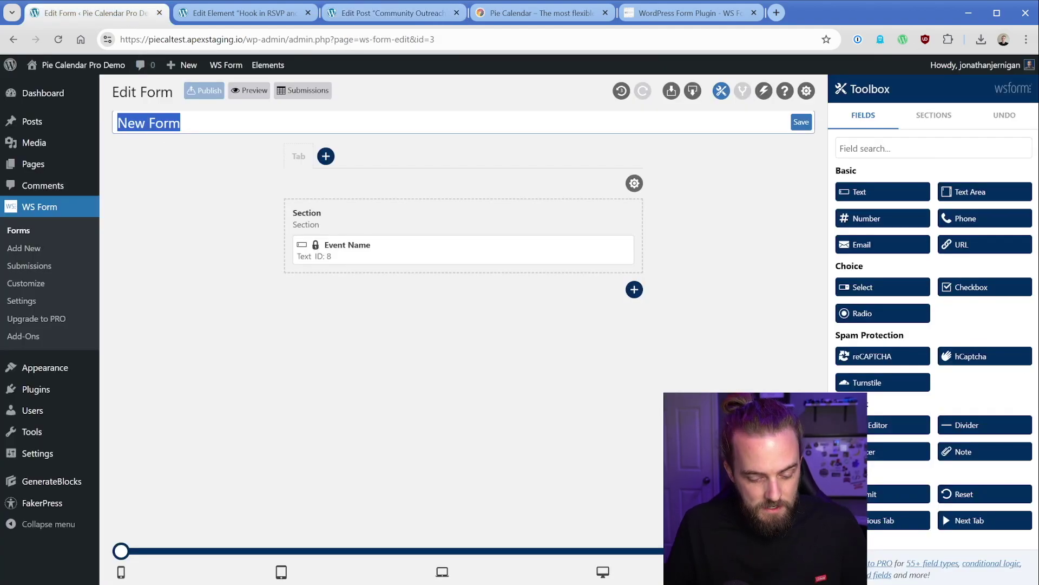
key("BackSpace")
type("Event ")
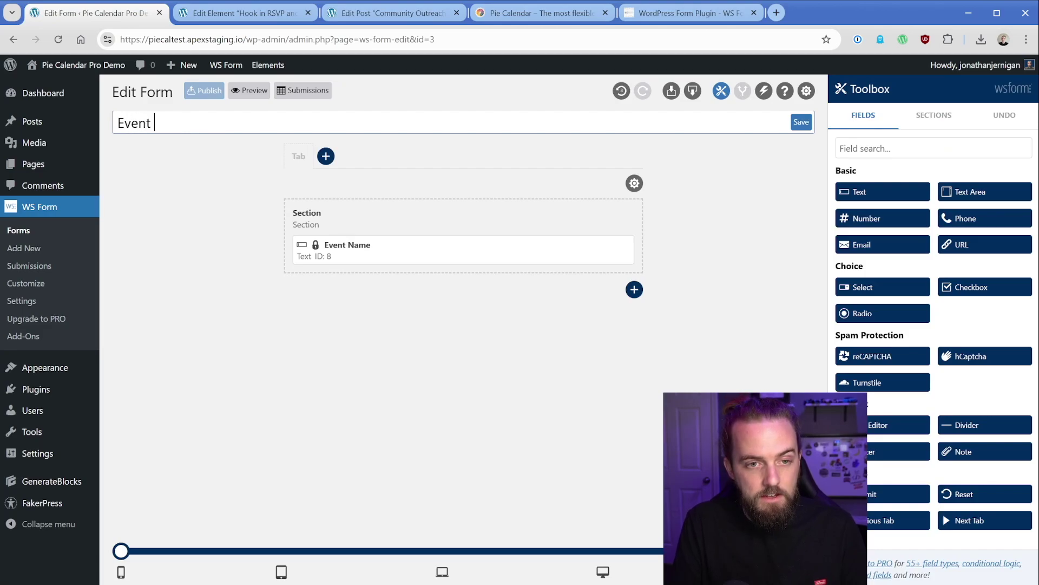
type("RSVP Form")
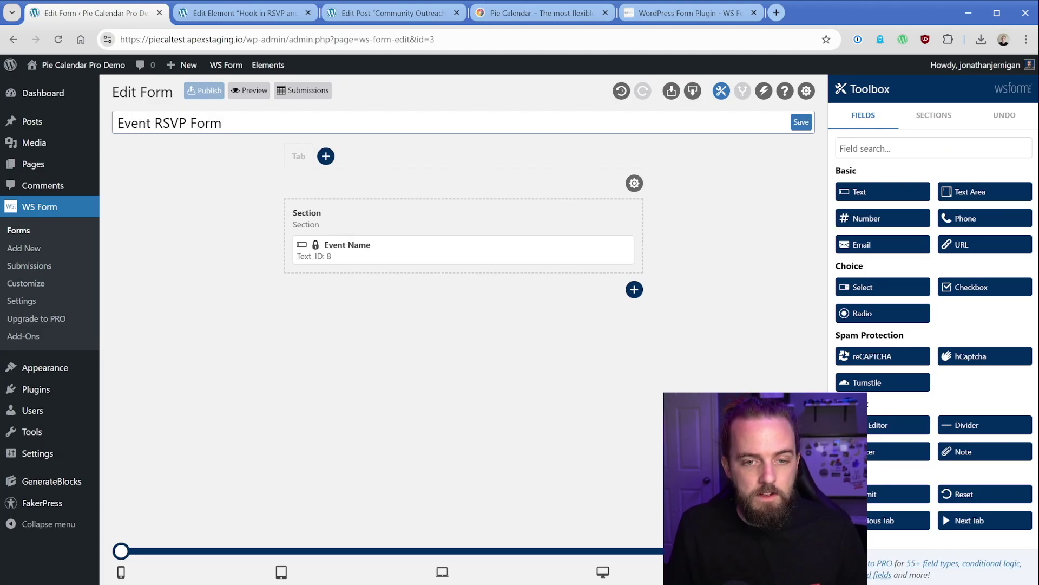
key("Return")
left_click_drag(893, 491, 354, 298)
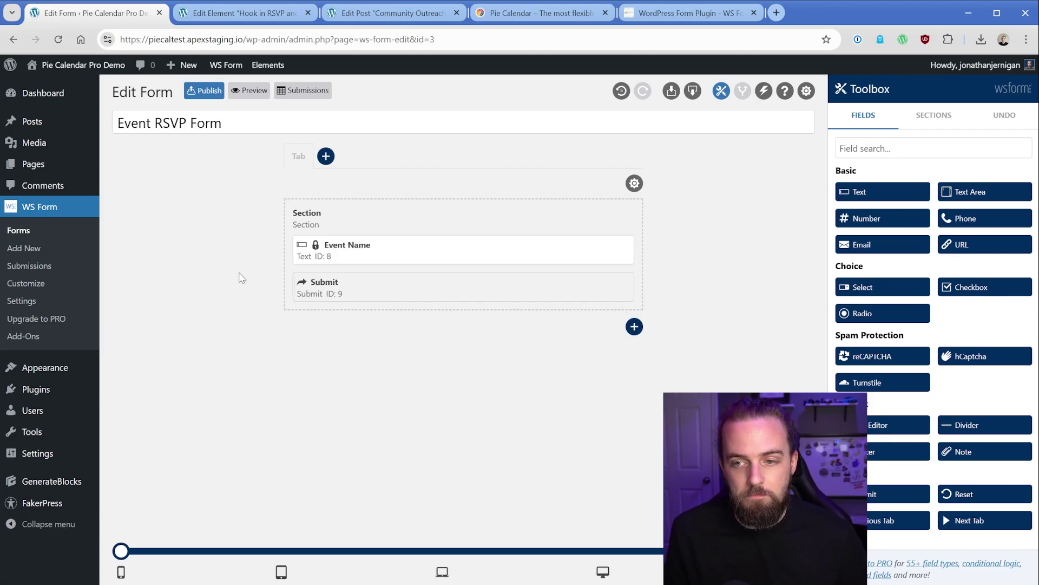
left_click_drag(861, 192, 371, 286)
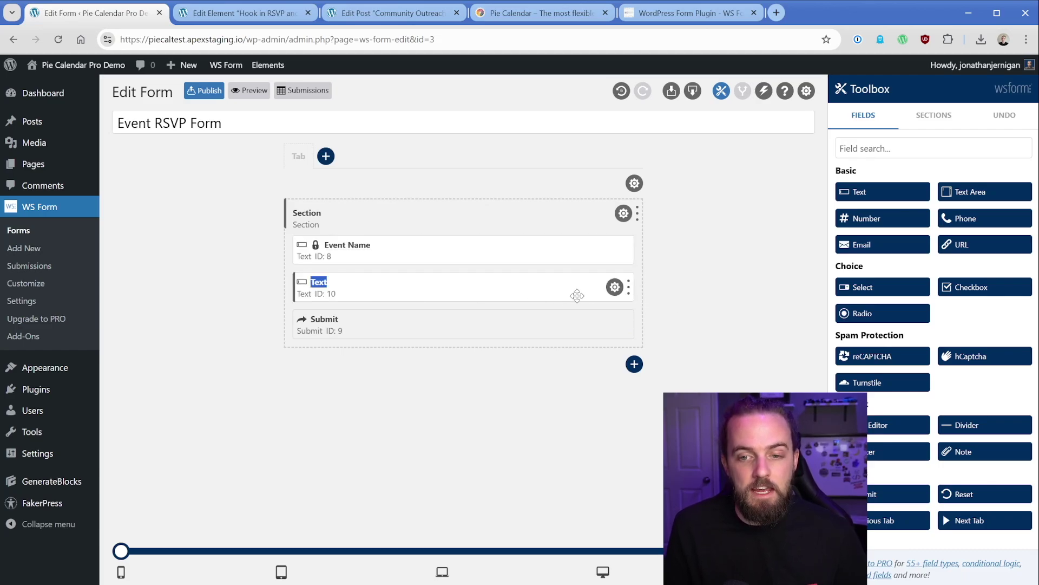
Step: Give the new Text field default value #post_meta("_piecal_start_date") and tick Read Only
left_click(615, 287)
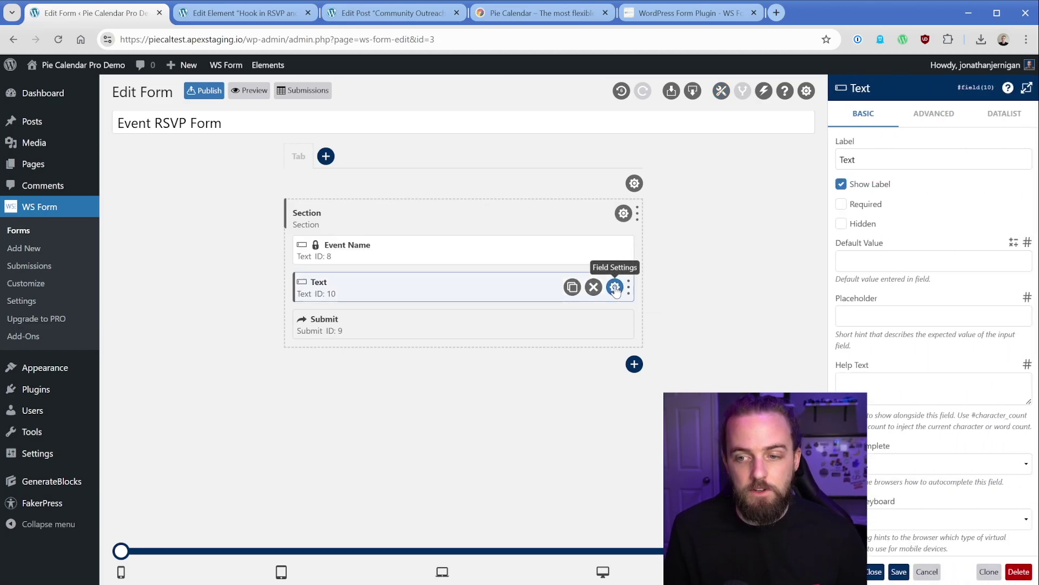
left_click(1027, 242)
type("meta")
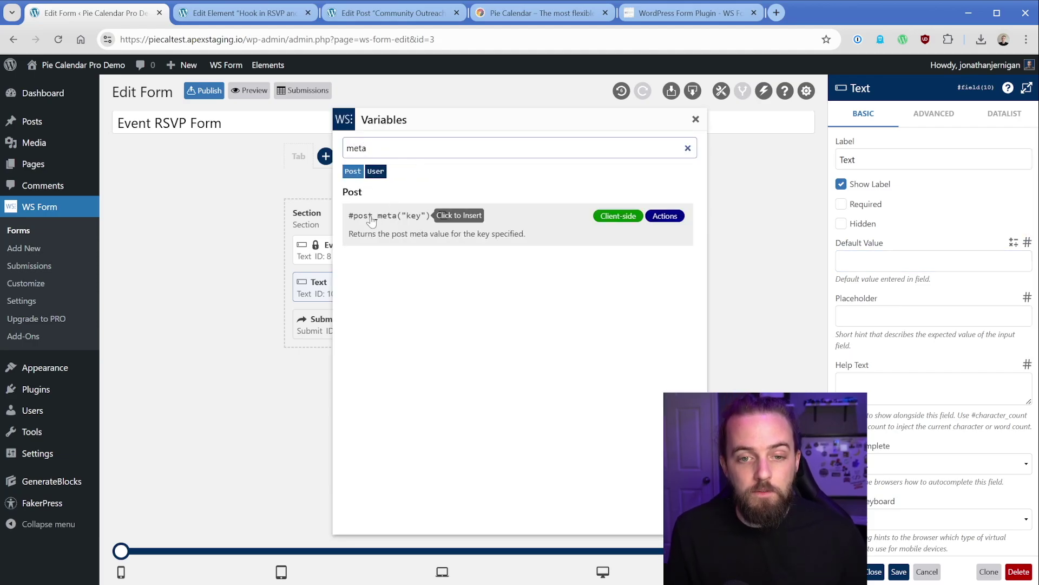
left_click(371, 216)
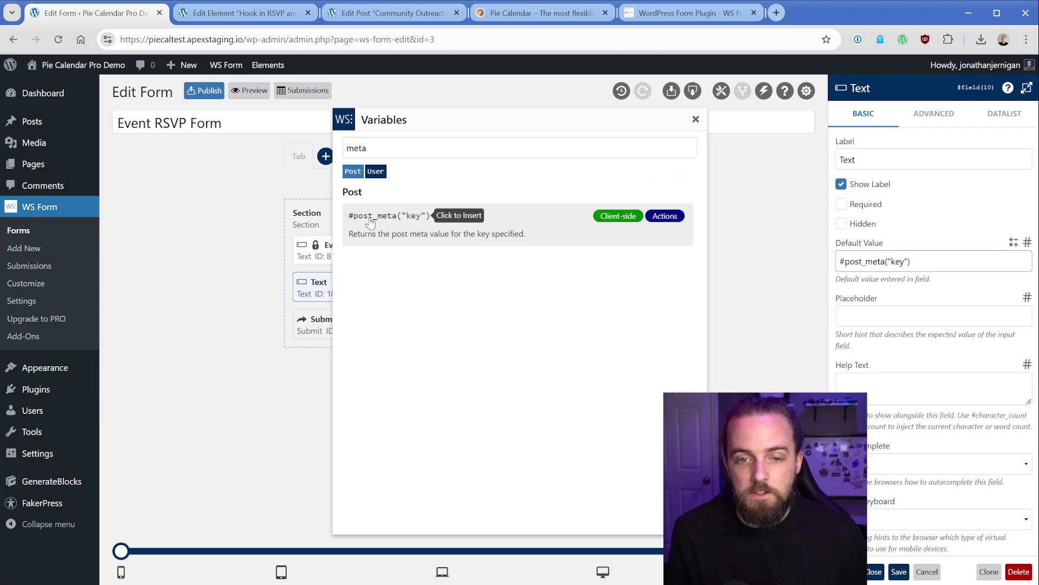
double_click(897, 261)
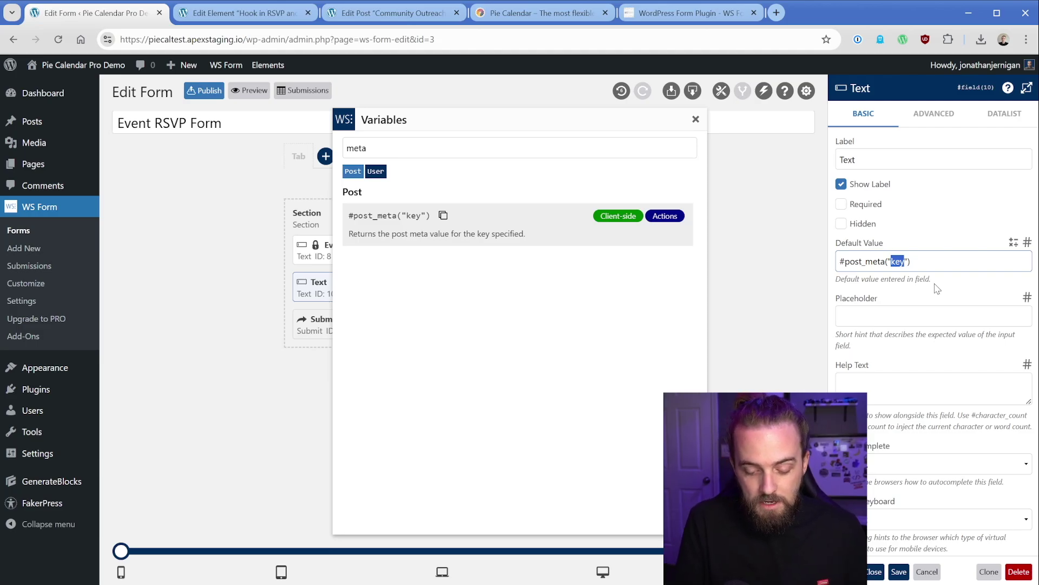
type("_")
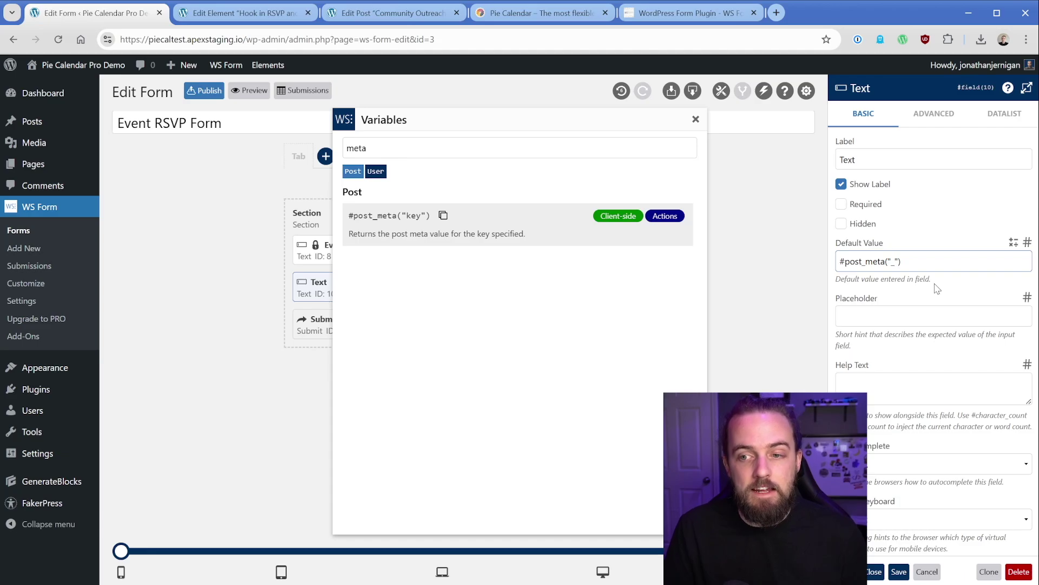
key("BackSpace")
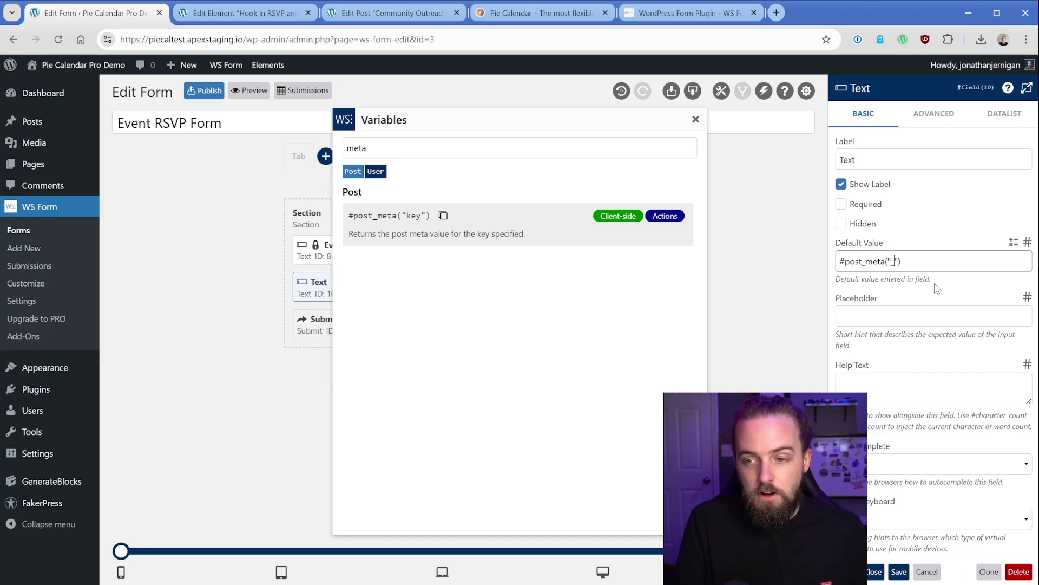
type("_piecal_start_da")
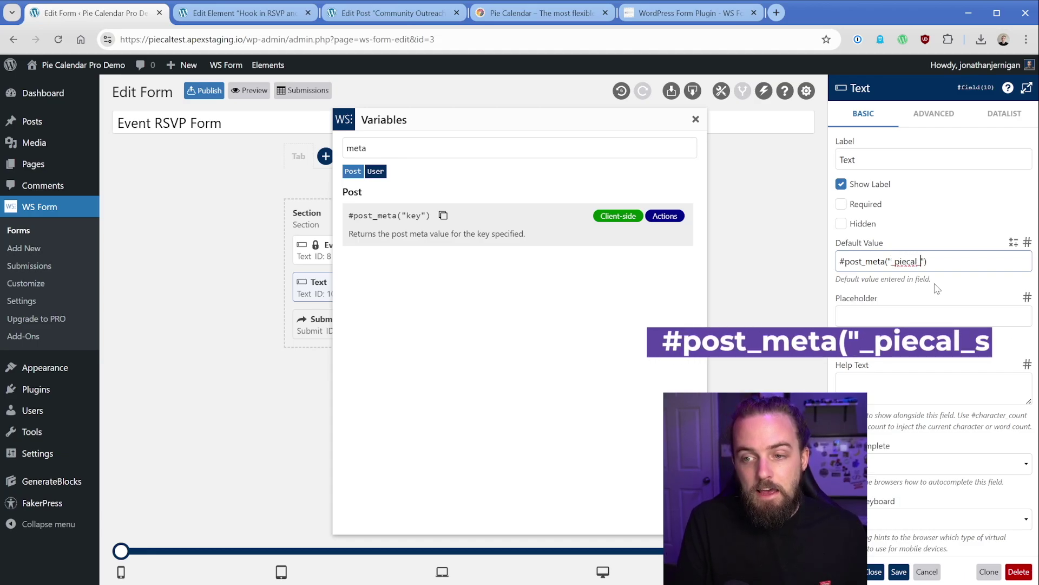
type("te")
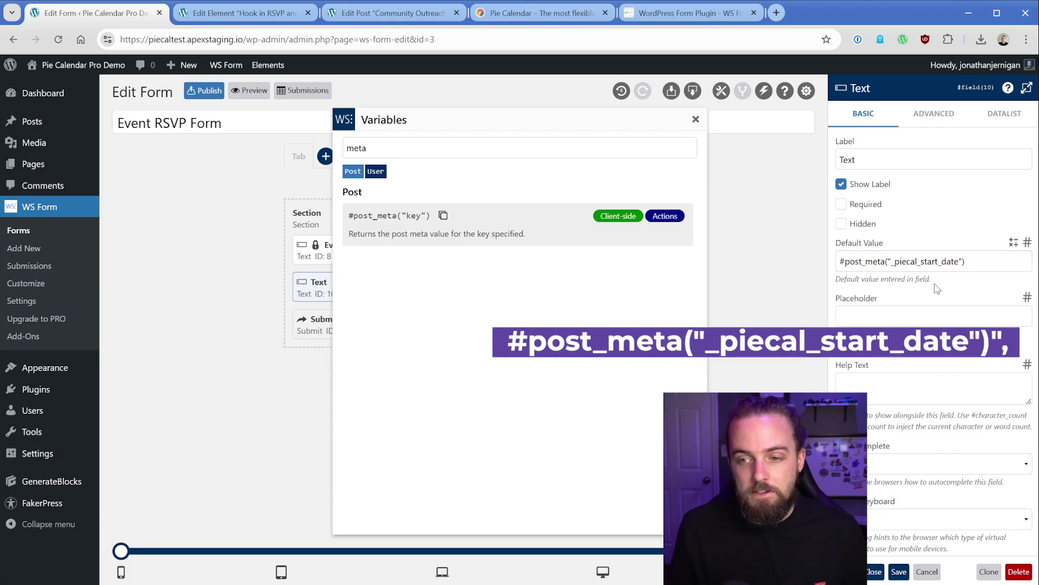
left_click(931, 116)
scroll(880, 418, "down", 1)
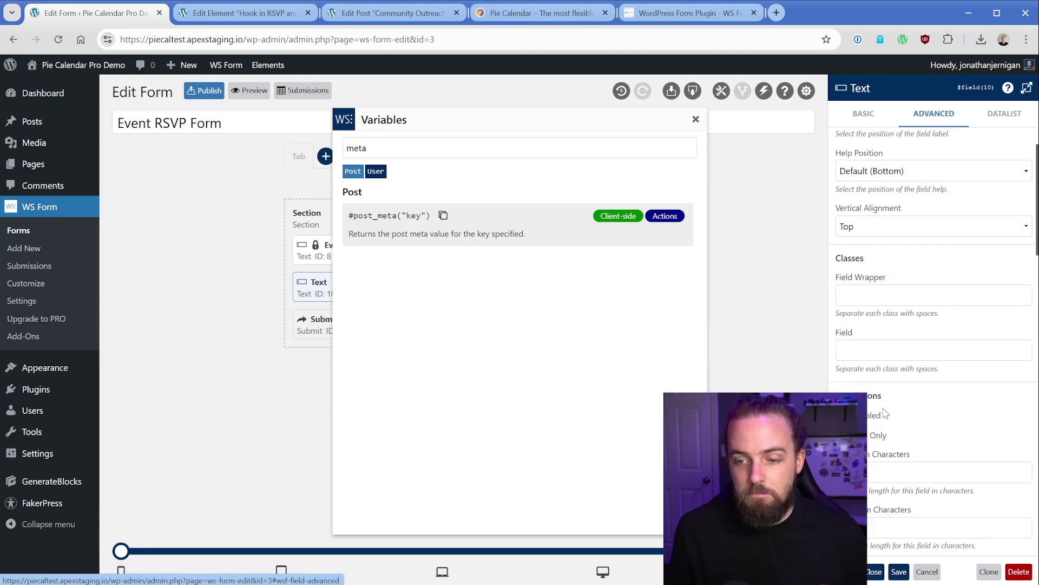
left_click(915, 401)
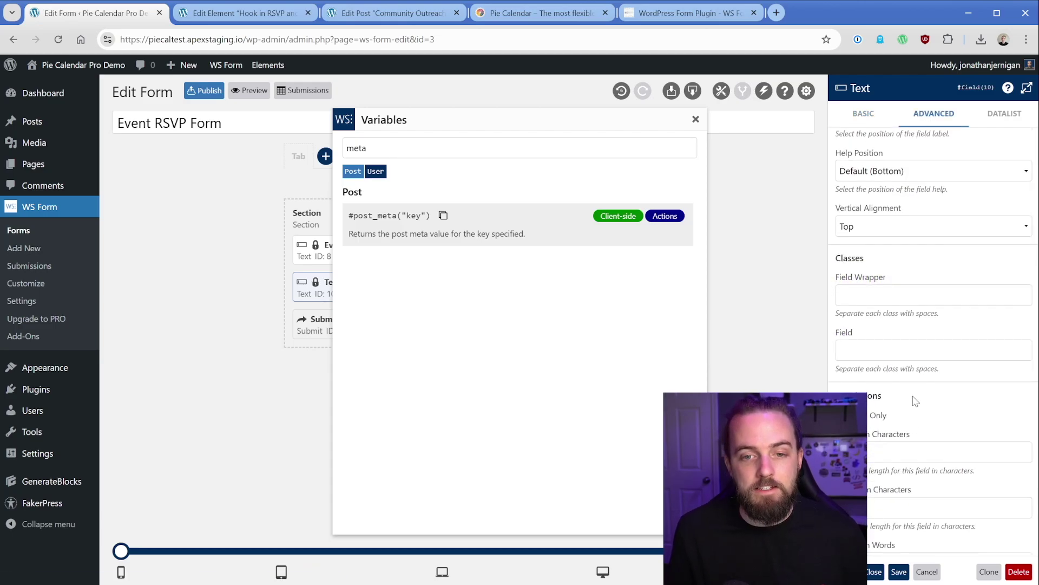
Step: View the published post and check the second field's value, 2024-11-23T09:00:00
left_click(874, 569)
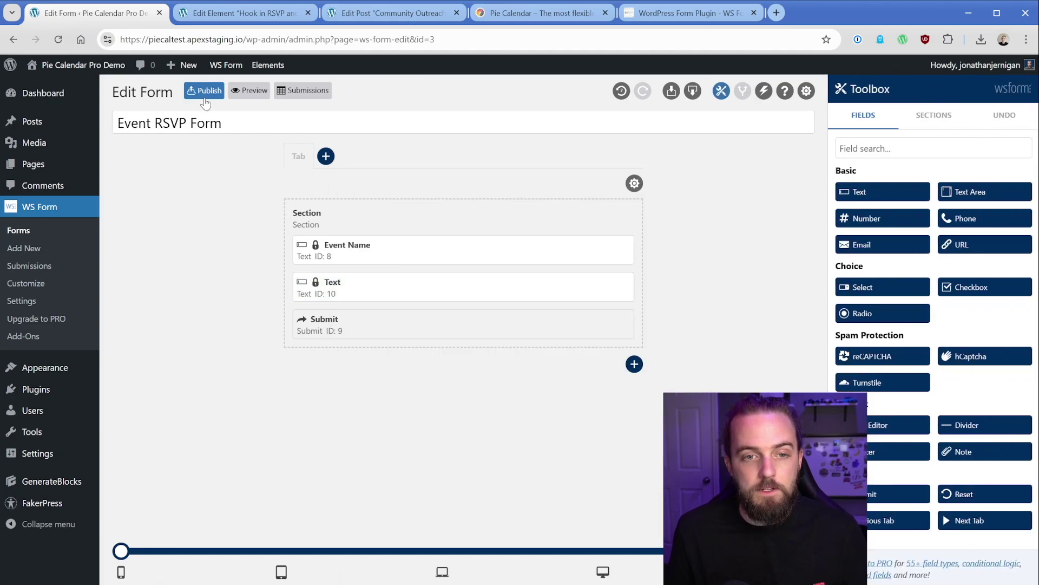
left_click(417, 22)
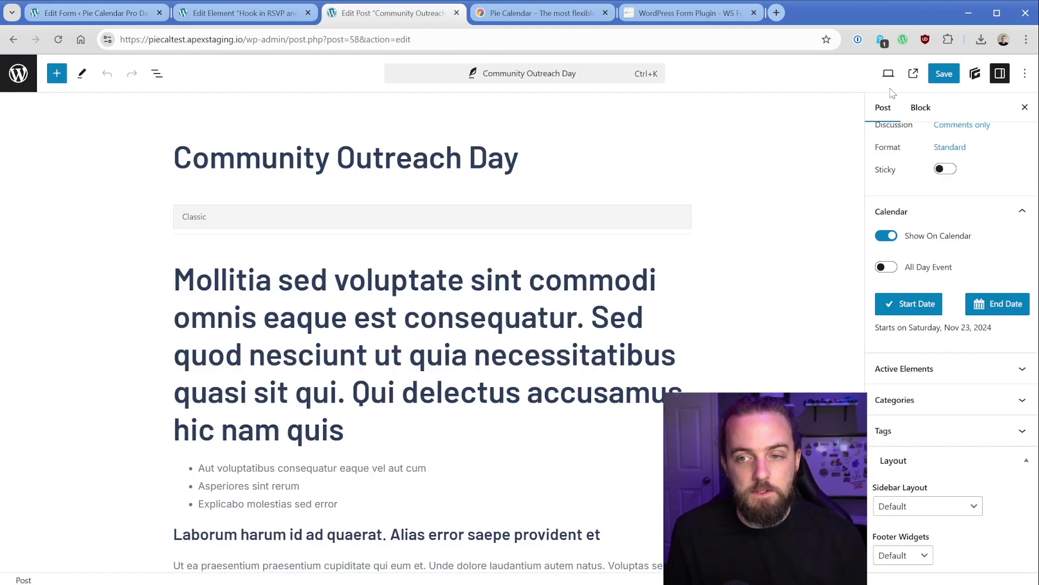
left_click(914, 68)
scroll(121, 236, "down", 3)
left_click_drag(143, 332, 250, 332)
left_click(88, 287)
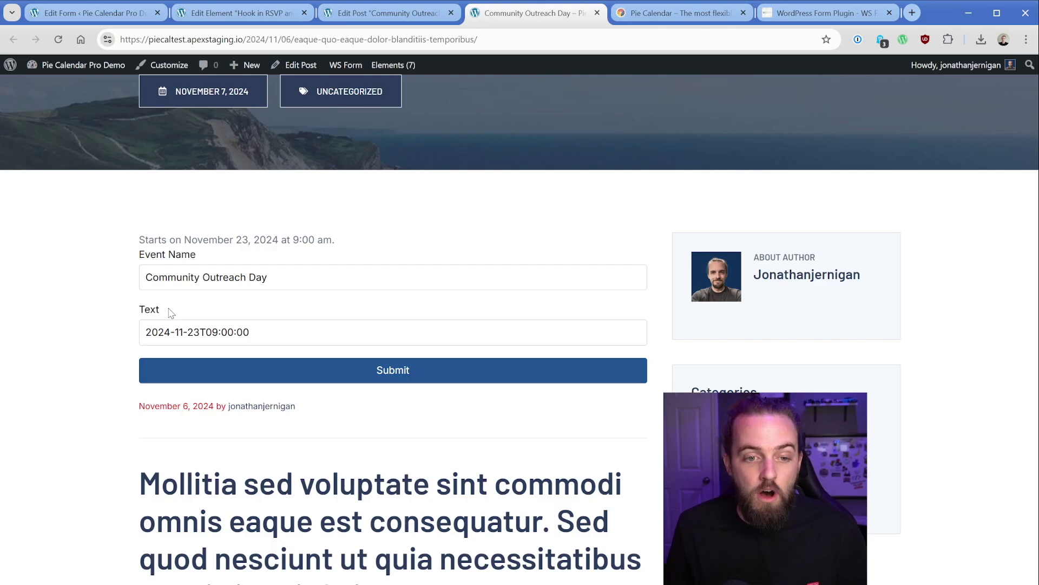
left_click_drag(144, 332, 250, 332)
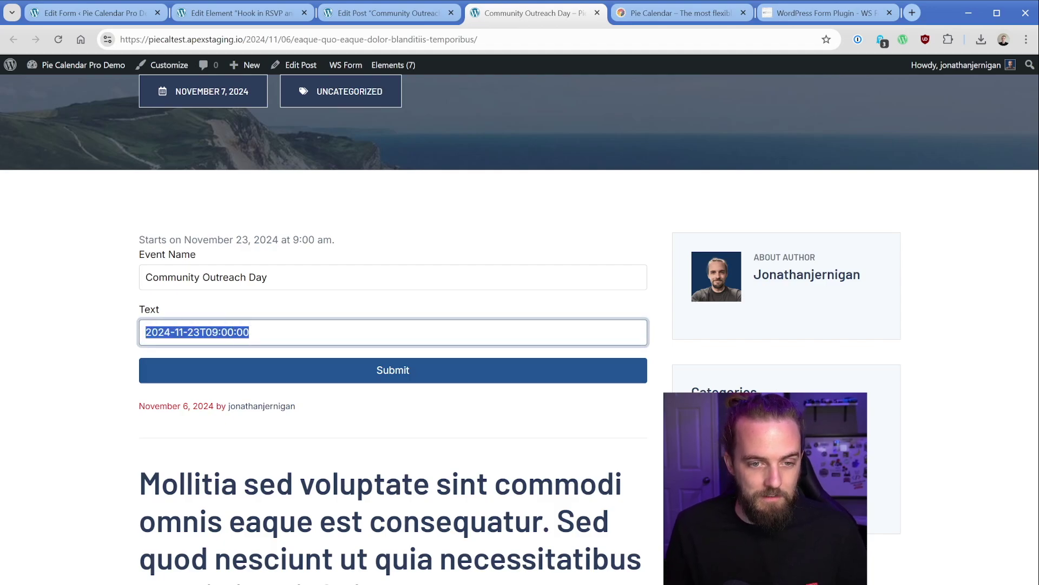
left_click(250, 301)
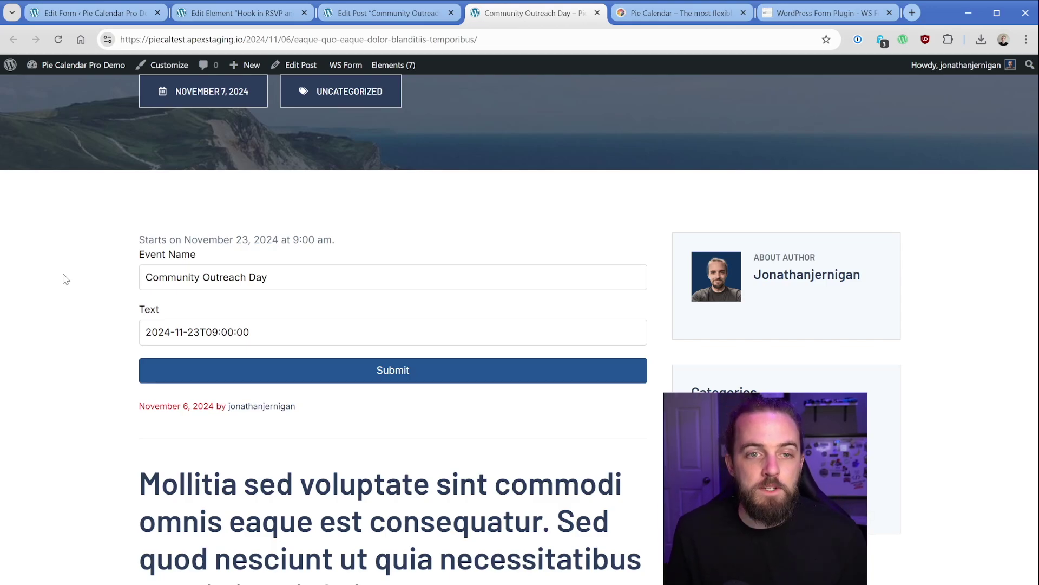
Step: Relabel the date field 'Event Date & Time' and delete its old default value
left_click(90, 13)
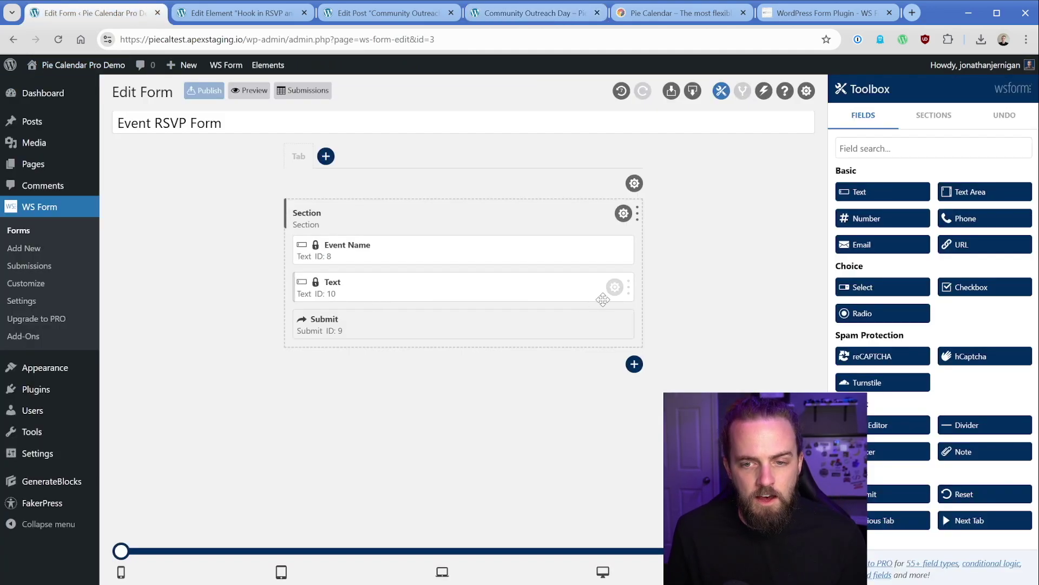
left_click(615, 288)
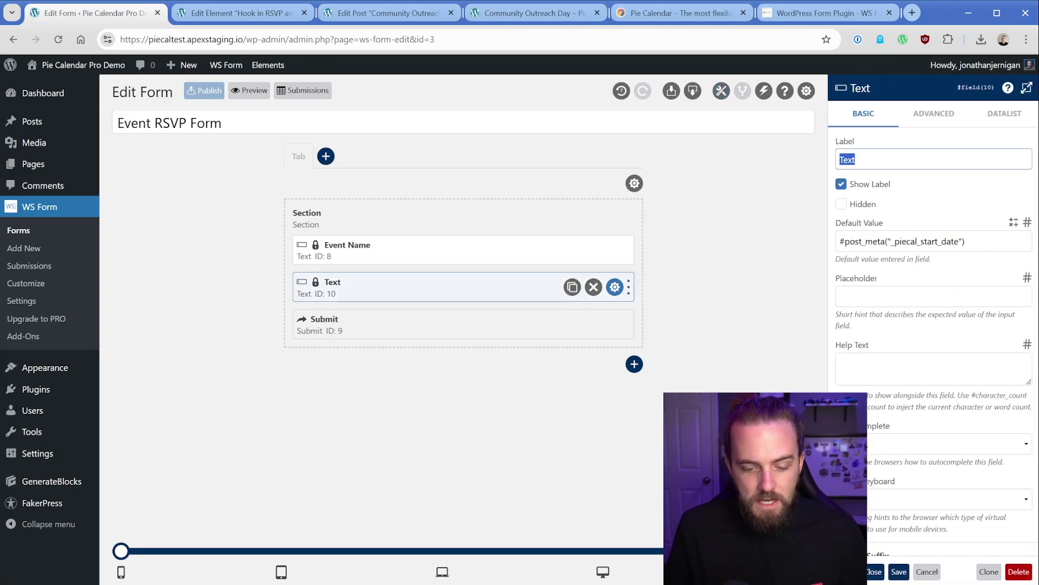
type("Event Date & Time")
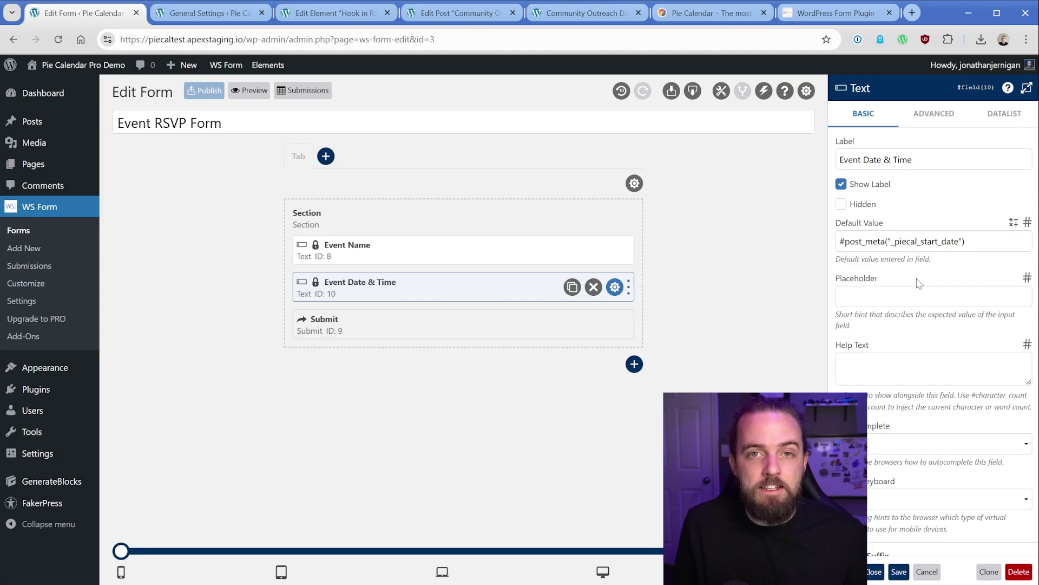
left_click_drag(966, 241, 839, 242)
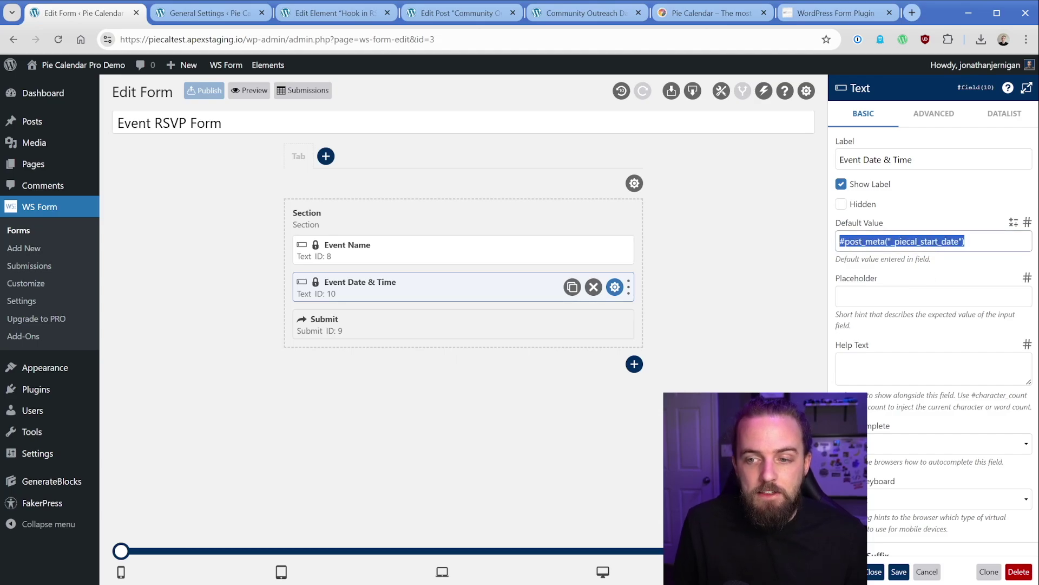
key("BackSpace")
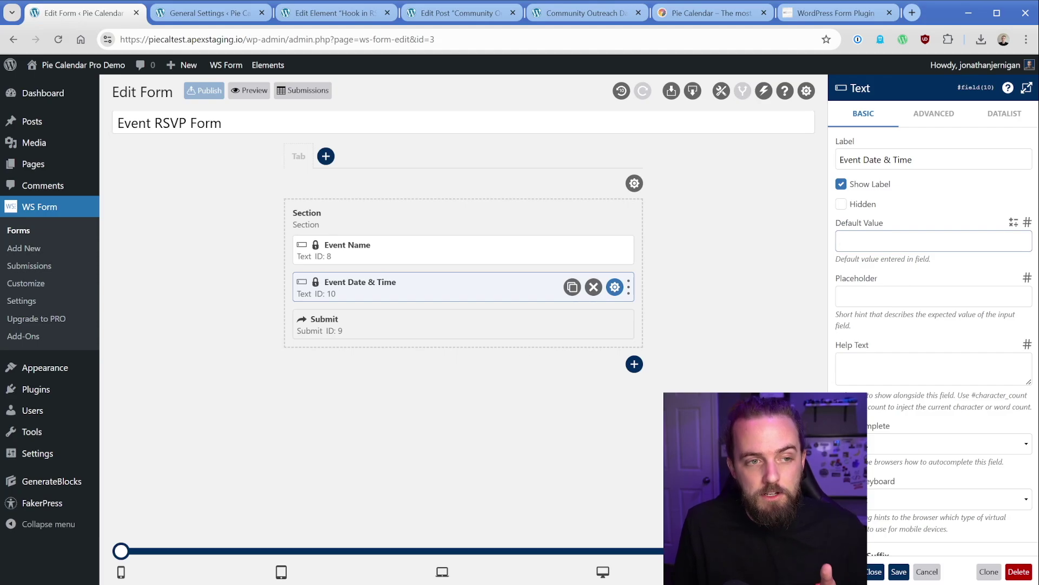
Step: Insert the #date_format("date", "format") variable as the default value and select its placeholders
left_click(1028, 223)
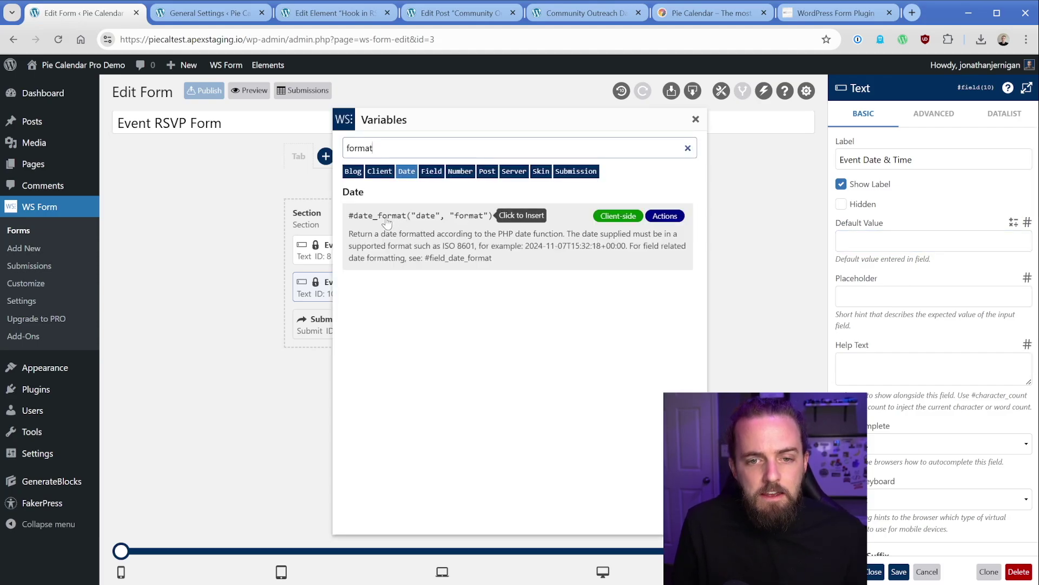
key("ctrl+a")
type("format")
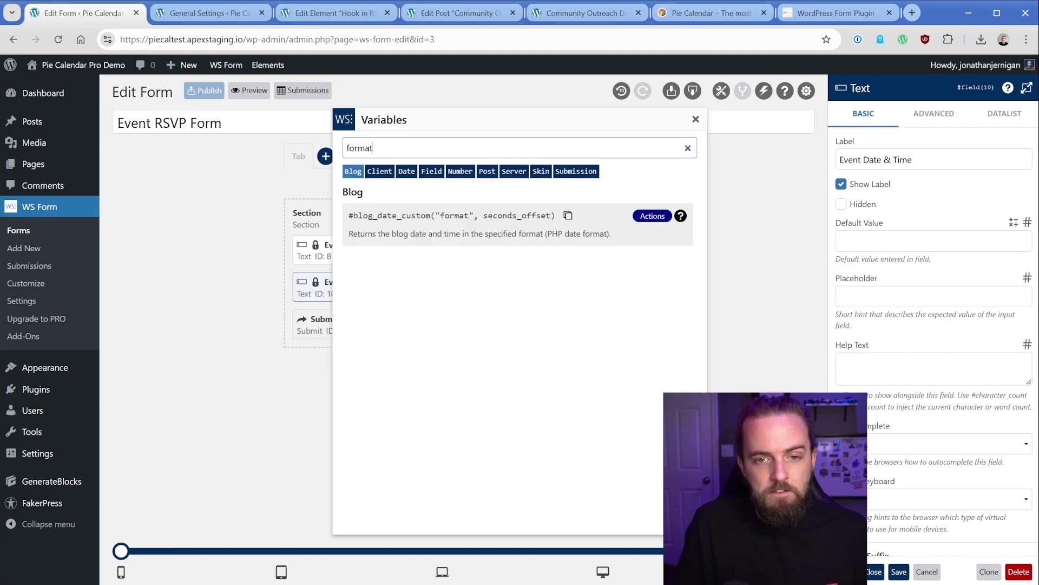
left_click(403, 174)
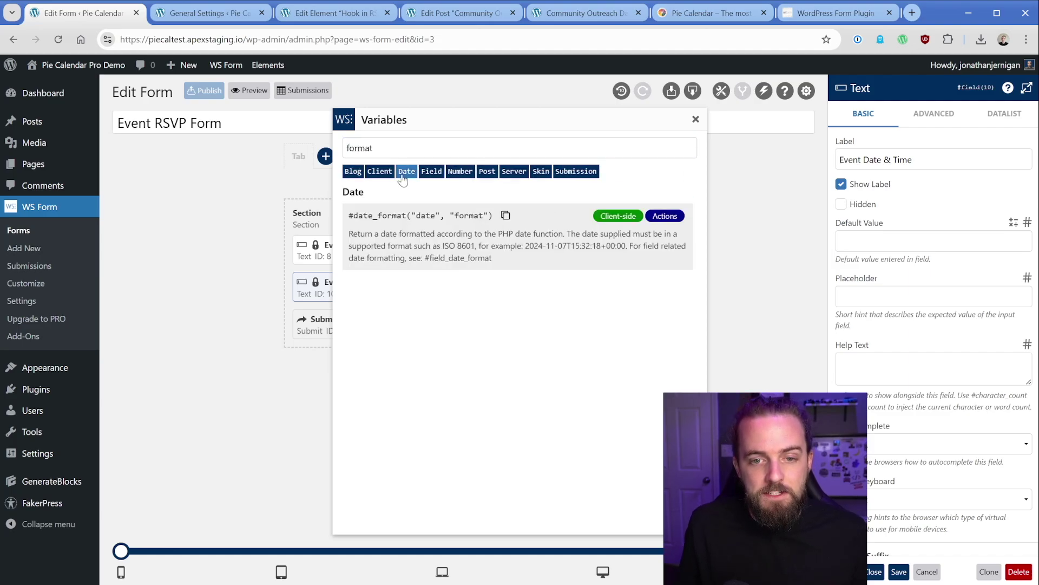
left_click(403, 222)
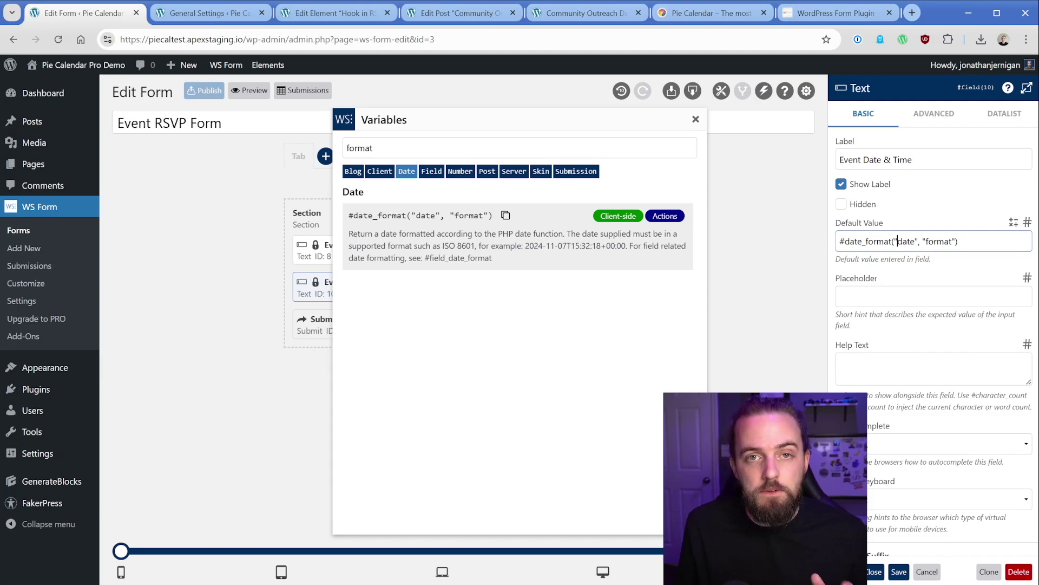
left_click_drag(894, 242, 915, 241)
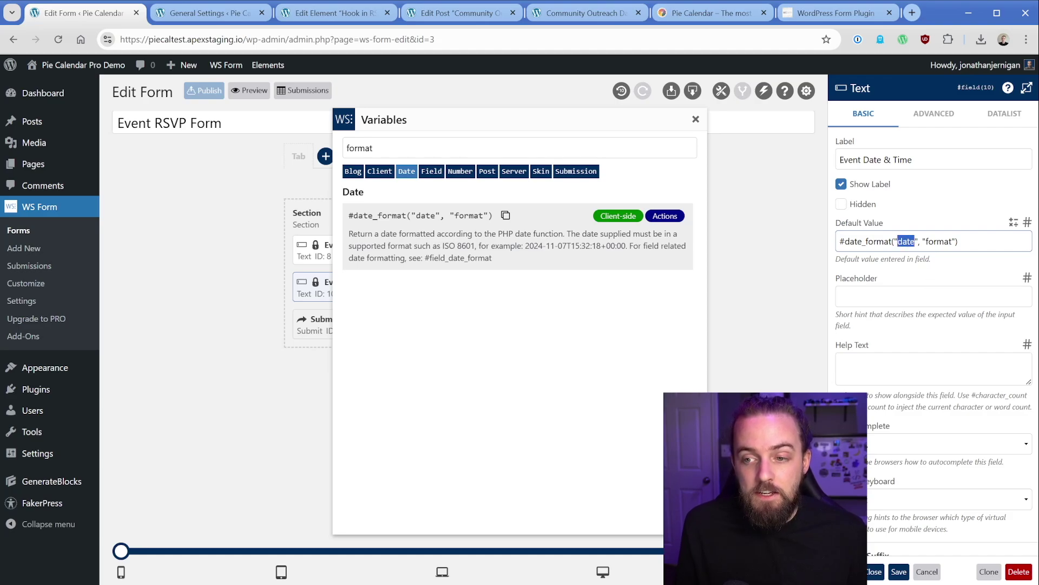
double_click(939, 241)
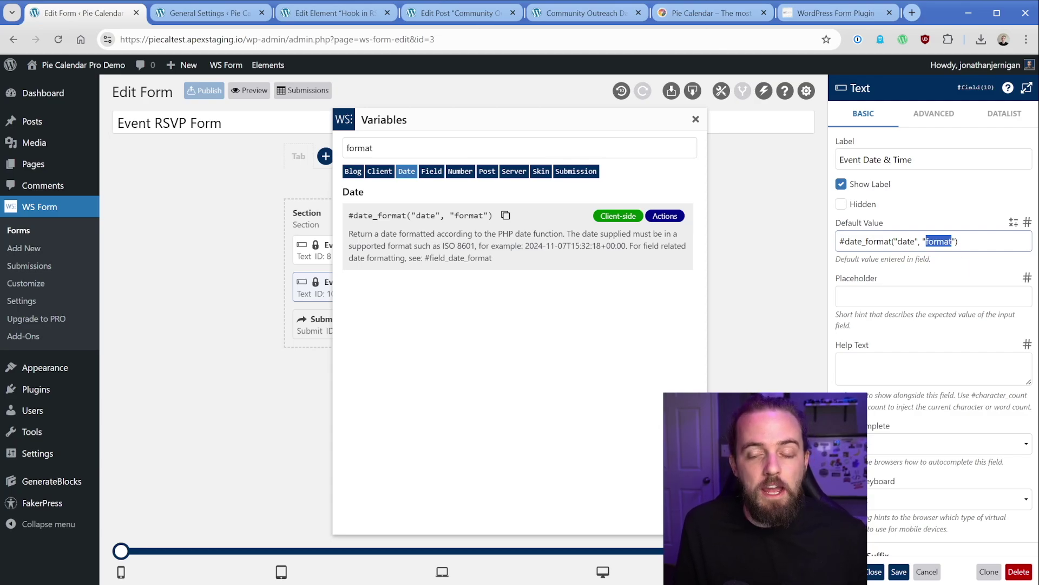
Step: Fill the default value's date format with the site's F j, Y date and g:i a time codes
left_click(214, 13)
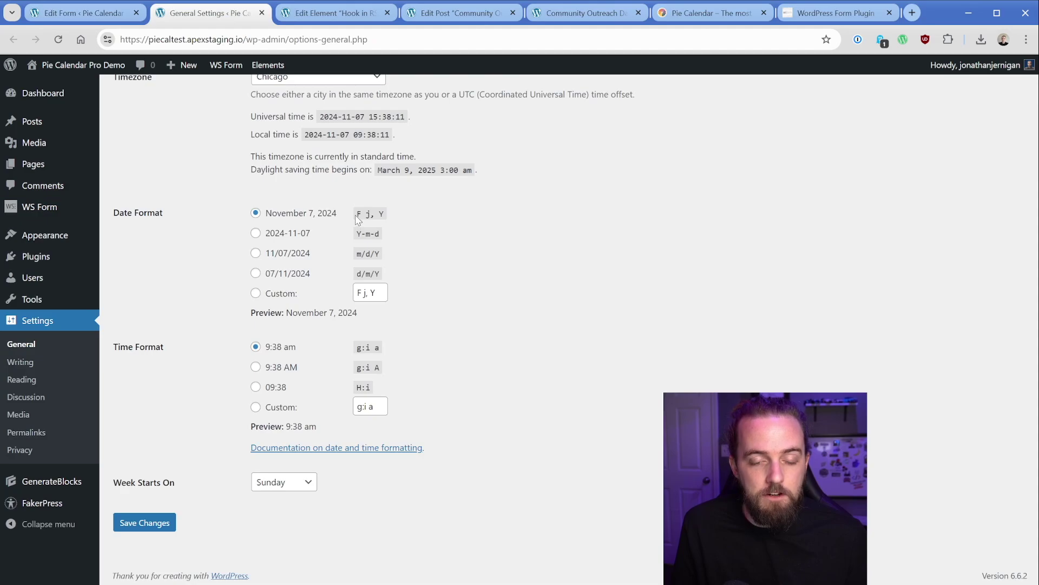
left_click_drag(355, 216, 385, 218)
key("ctrl+c")
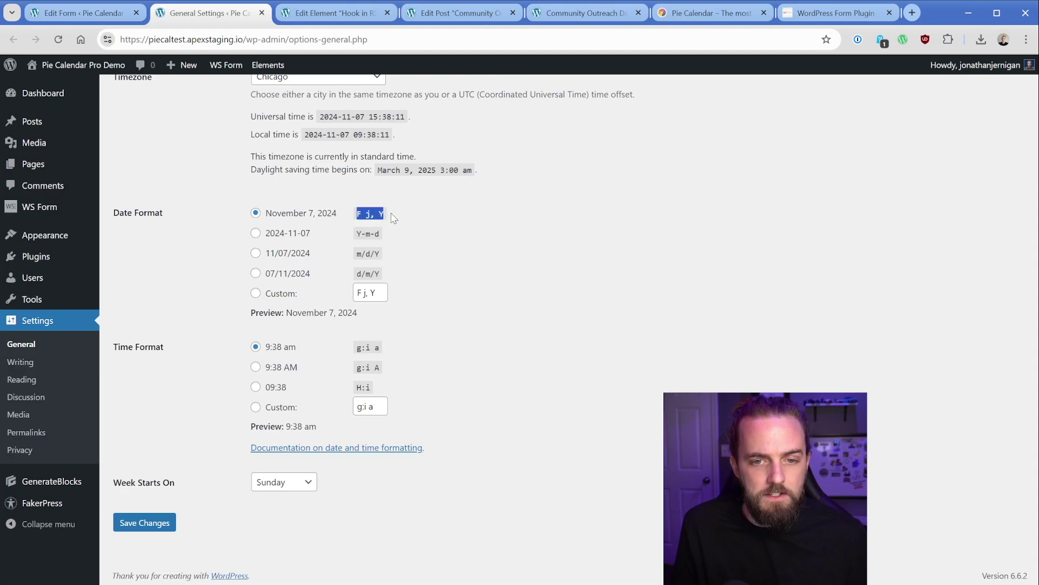
left_click(127, 14)
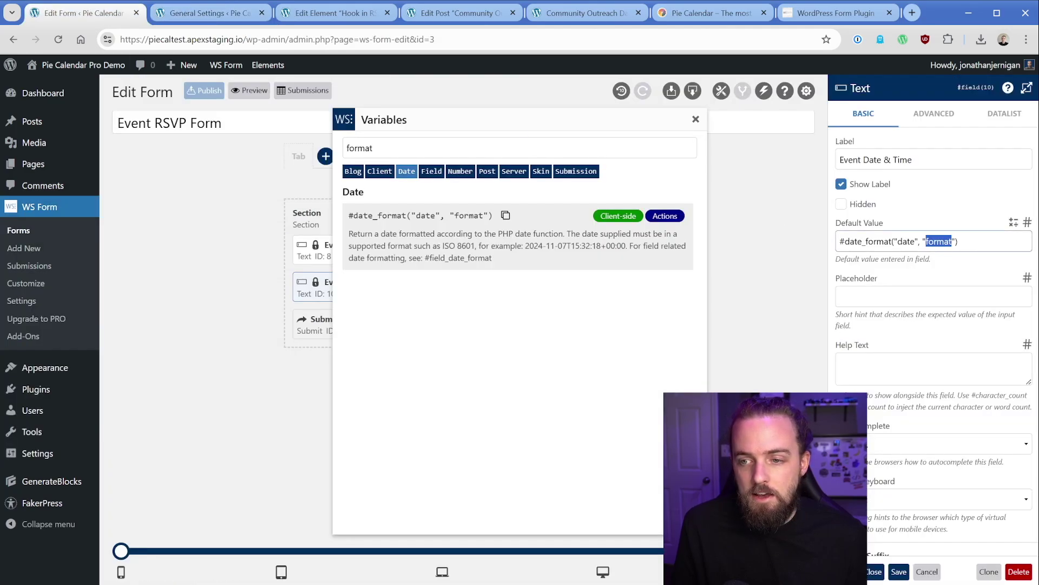
key("ctrl+v")
left_click(201, 18)
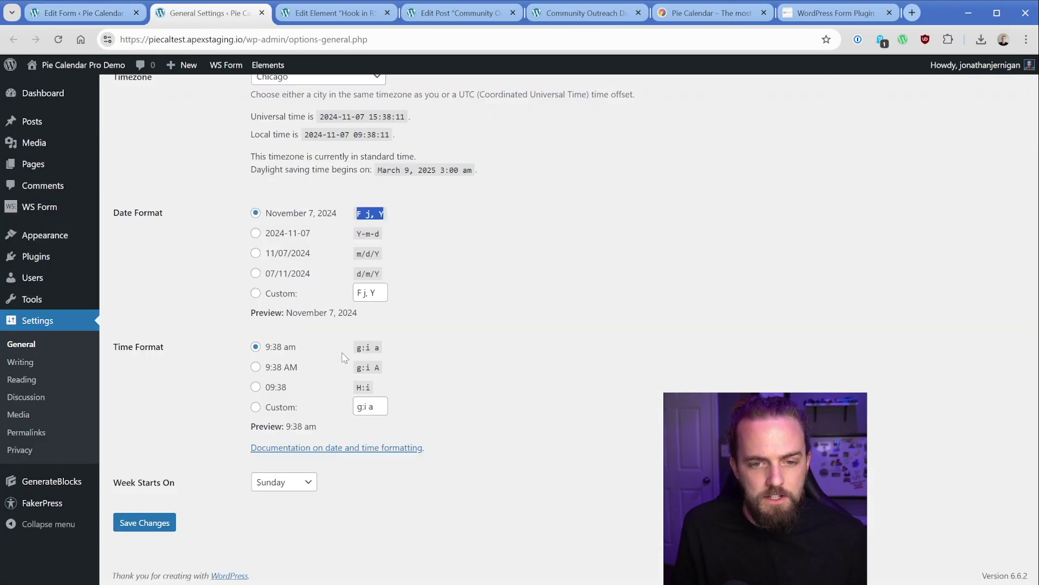
left_click_drag(358, 354, 381, 356)
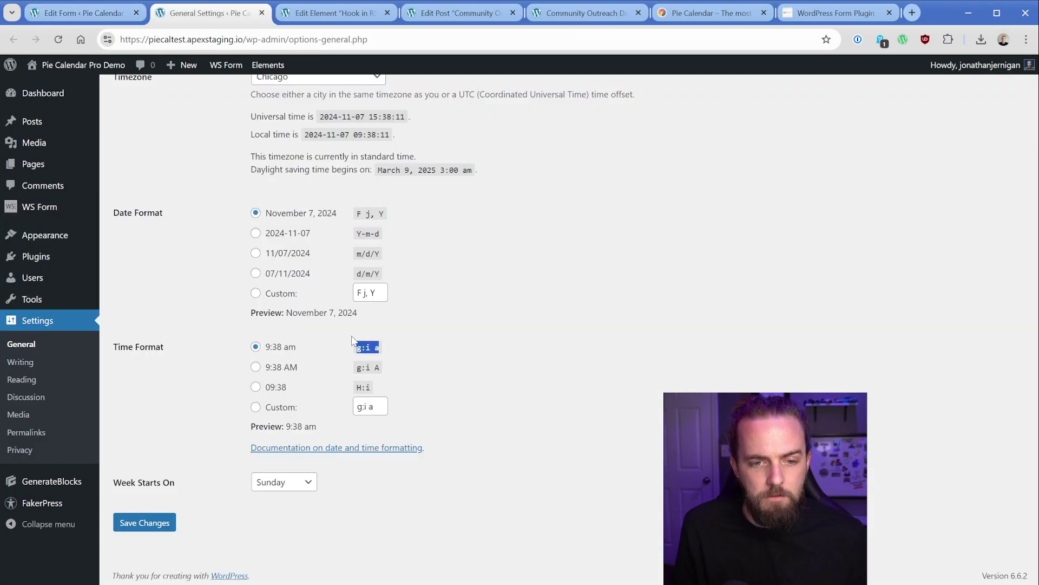
key("ctrl+c")
key("ctrl+Page_Up")
key("ctrl+v")
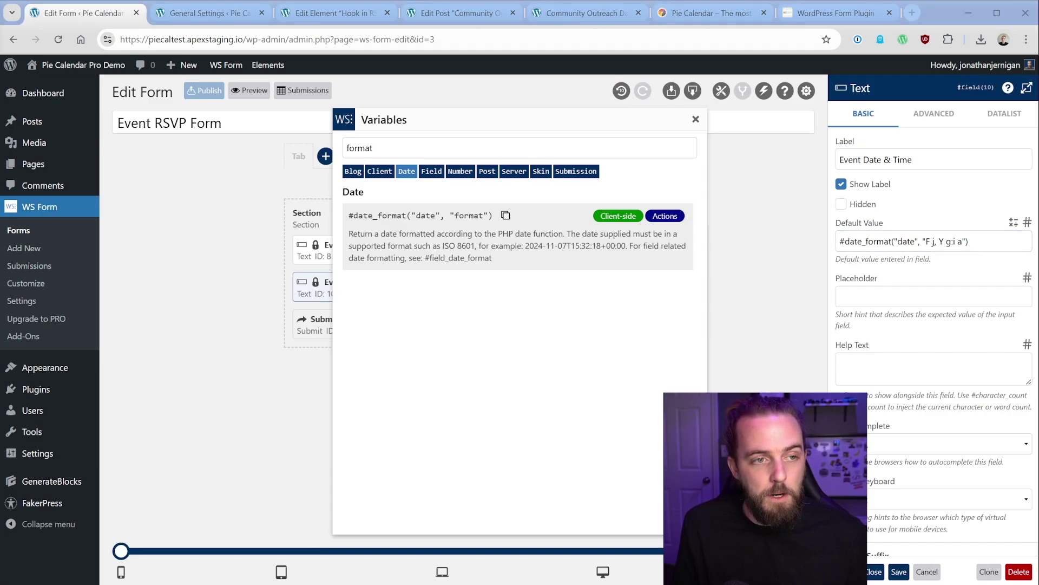
Step: Replace the date placeholder with #post_meta("_piecal_start_date") and save the Event Date & Time field
double_click(907, 242)
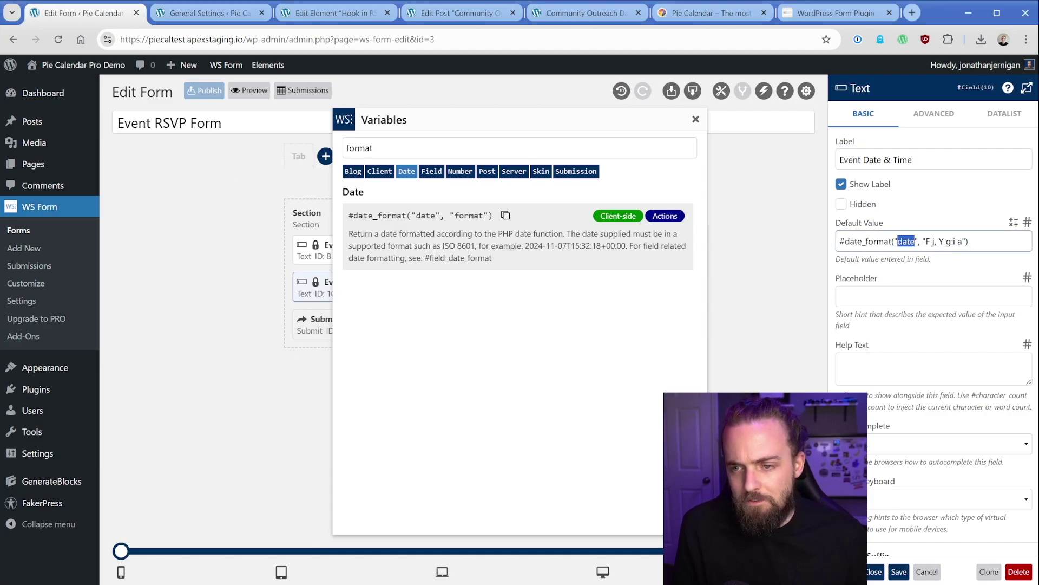
key("ctrl+v")
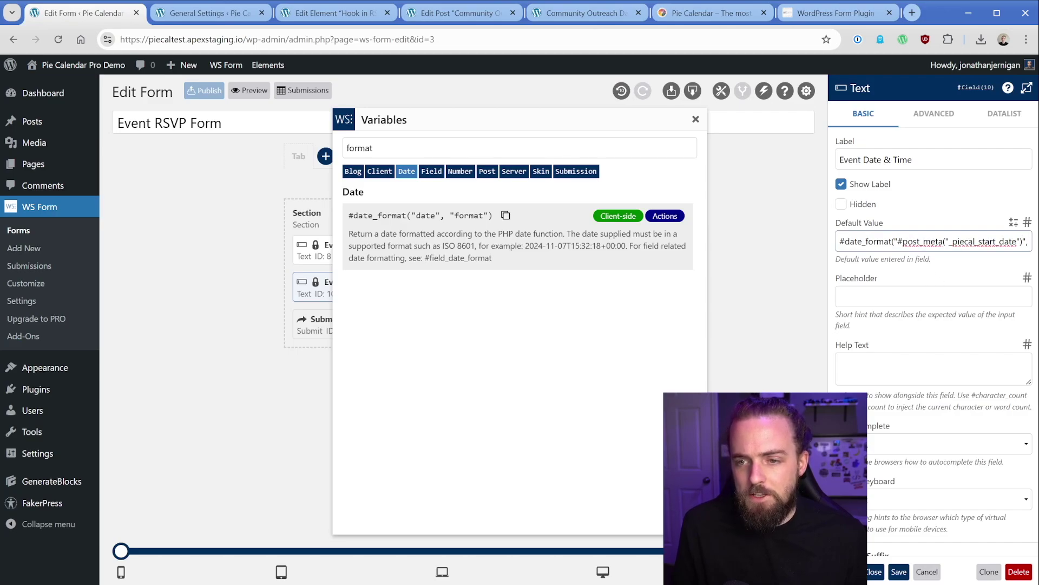
left_click_drag(863, 241, 1027, 241)
left_click(849, 241)
left_click(945, 276)
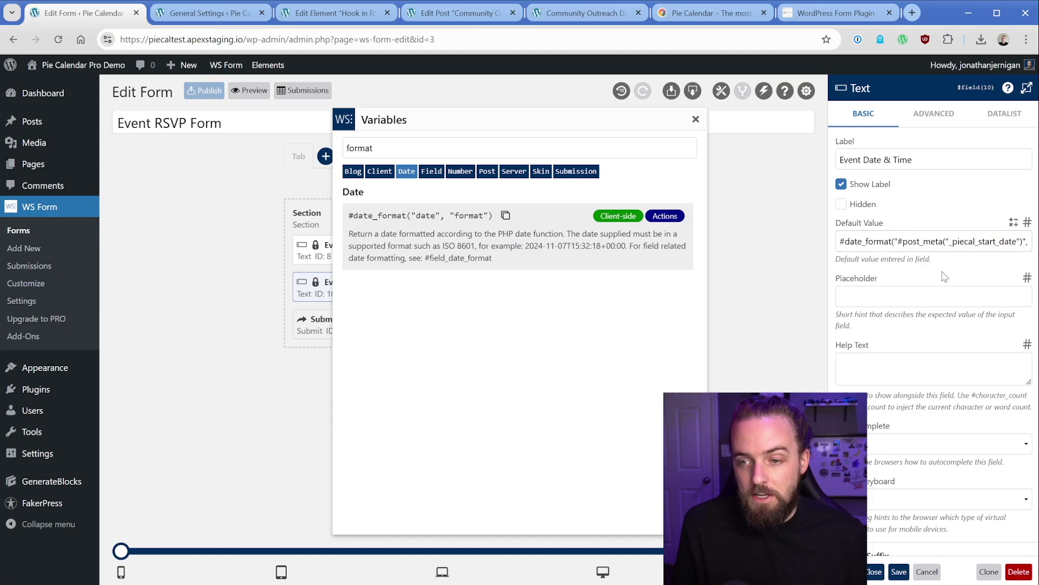
left_click(876, 571)
key("ctrl+5")
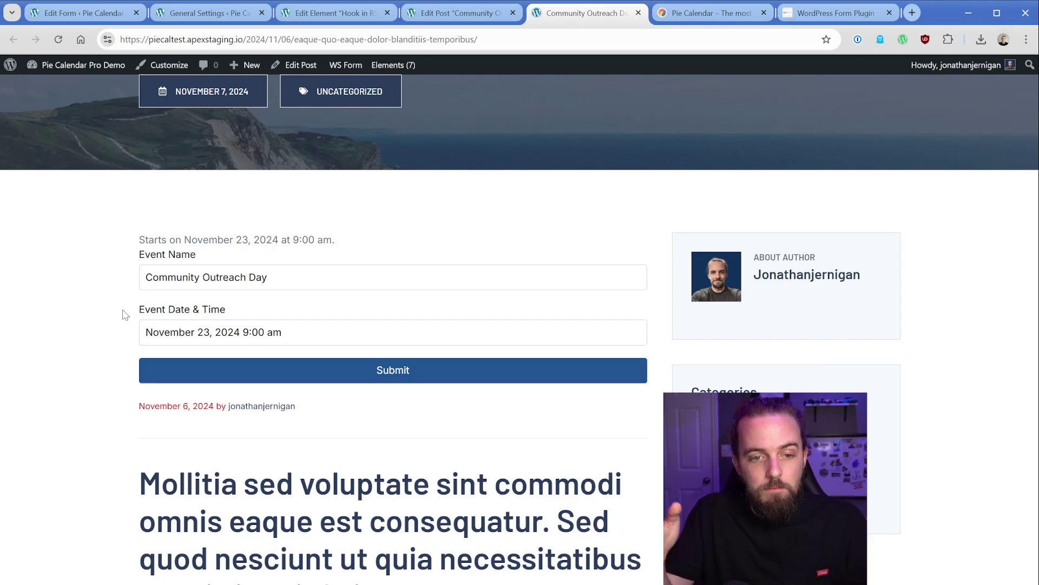
Step: Check that the post's Event Date & Time reads November 23, 2024 9:00 am, then go back to the form editor
left_click(214, 332)
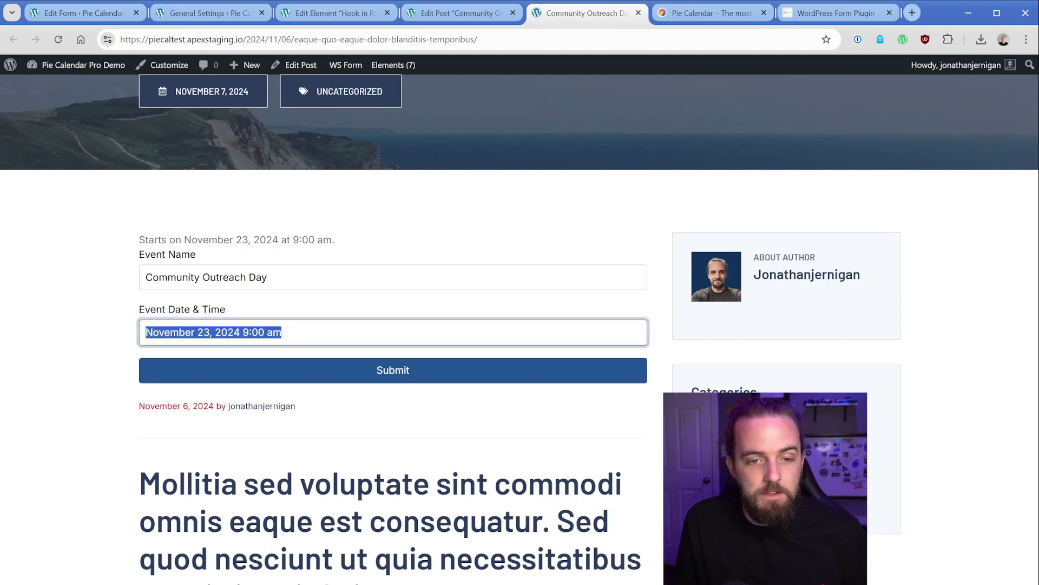
left_click(86, 293)
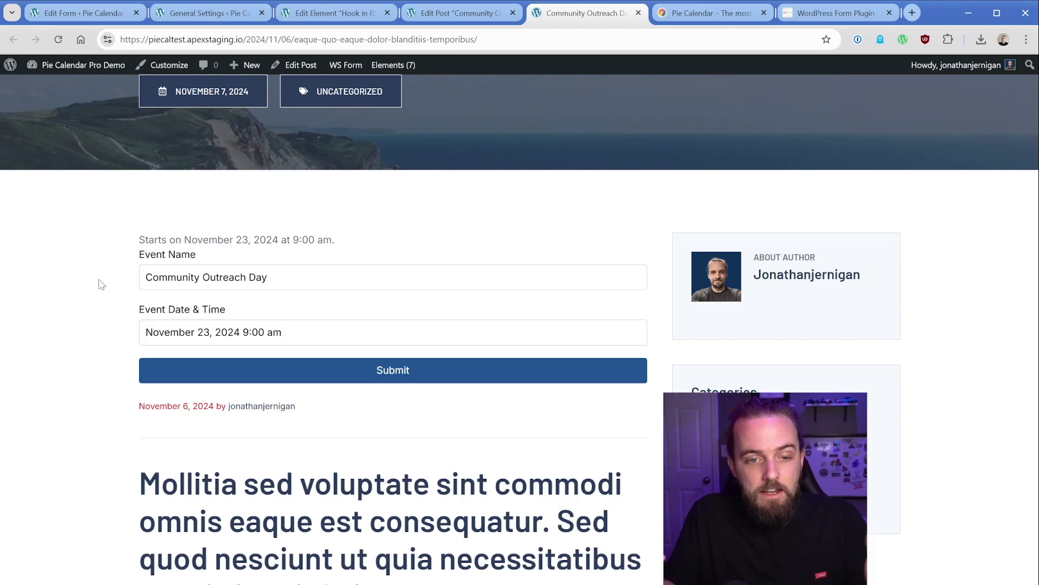
key("Tab")
left_click(75, 281)
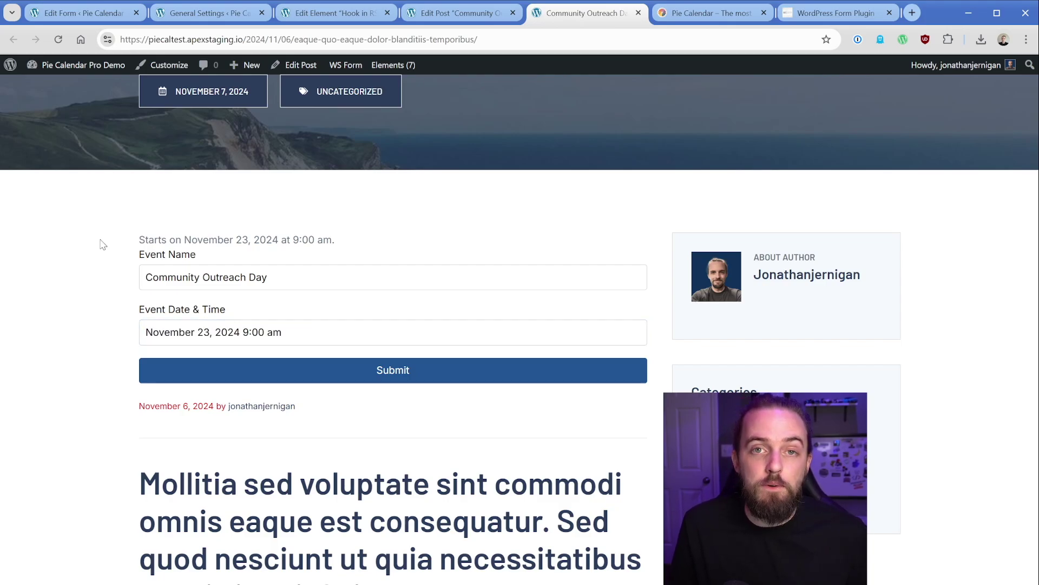
left_click(99, 16)
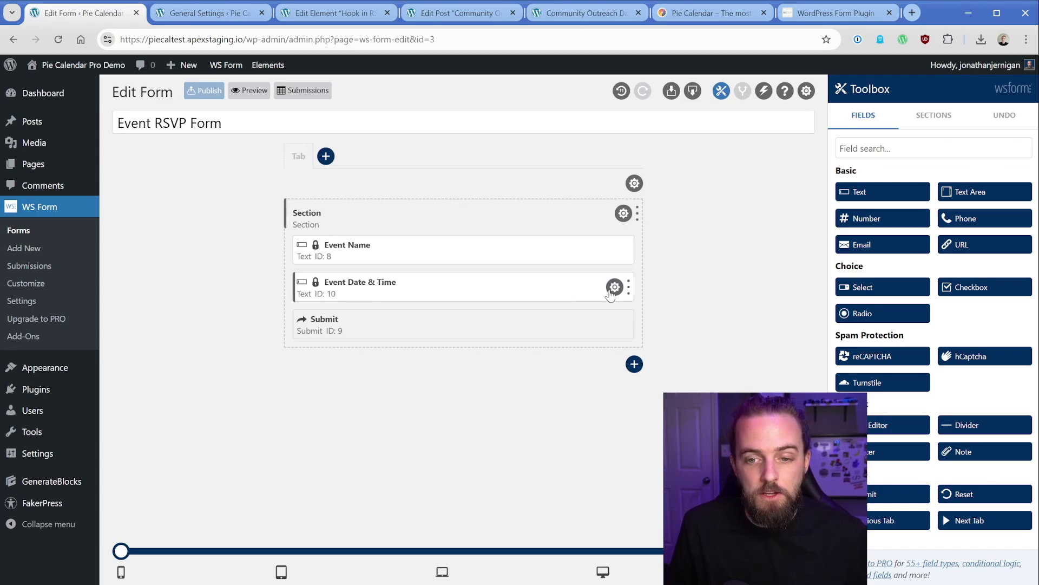
Step: Inspect the Event Date & Time (Copy) field's _piecal_start_date default value, then delete that copy
left_click(614, 287)
left_click(573, 287)
left_click(615, 324)
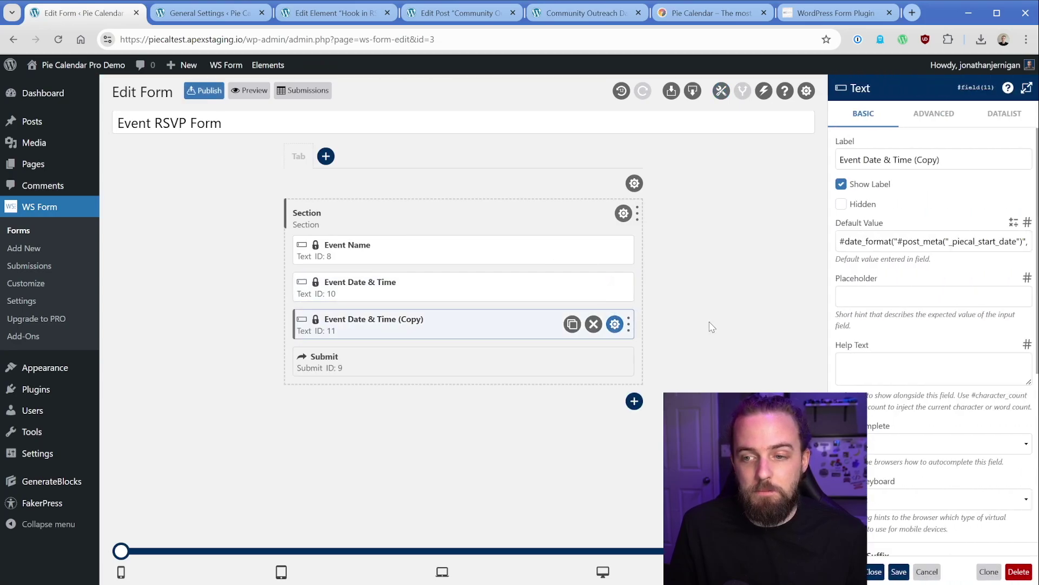
left_click_drag(953, 241, 1016, 242)
left_click_drag(937, 241, 951, 241)
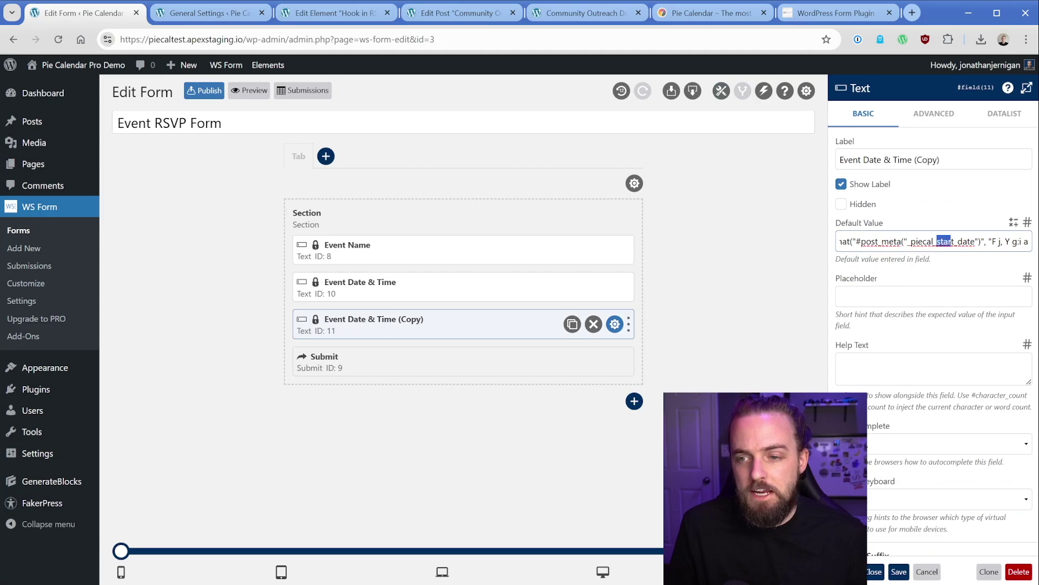
left_click(959, 276)
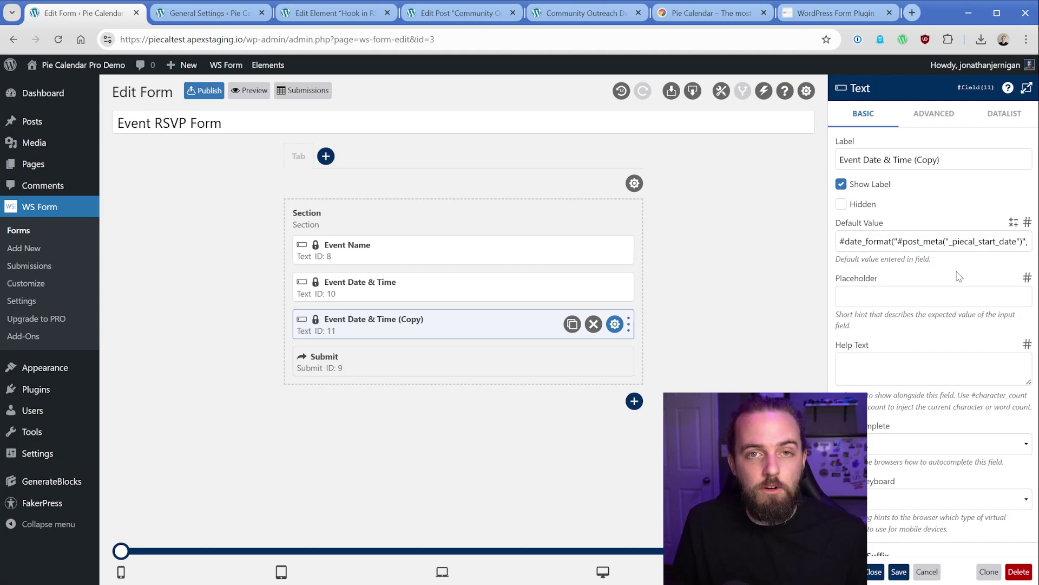
left_click(593, 323)
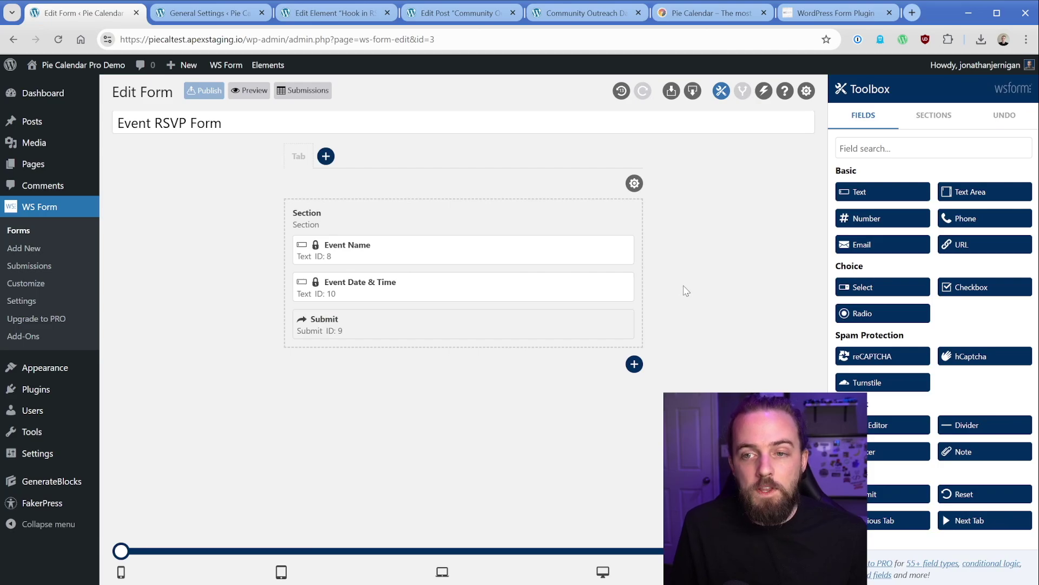
Step: Delete the form's Send Email action
left_click(763, 92)
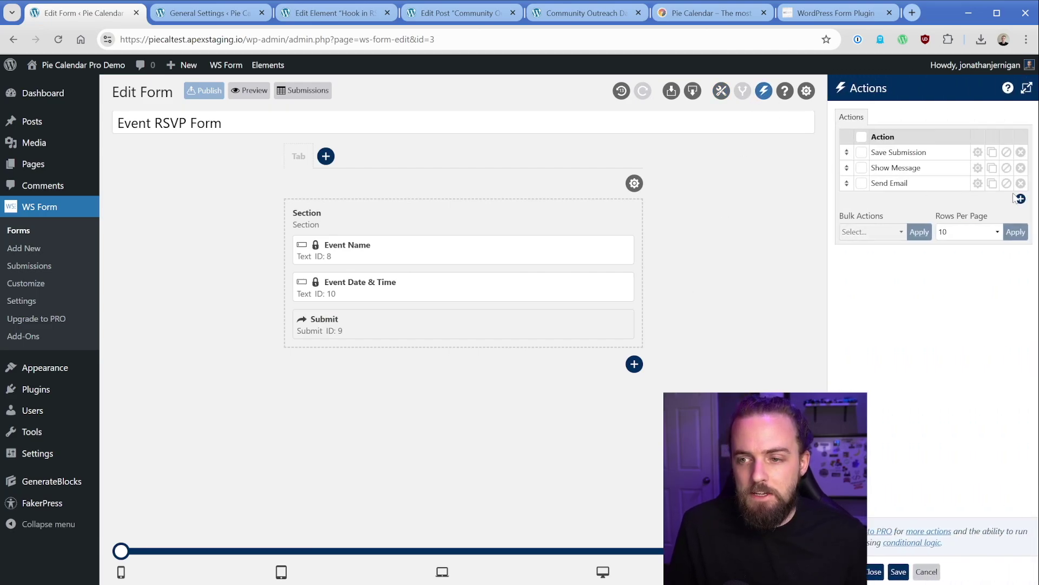
left_click(1021, 183)
left_click(941, 162)
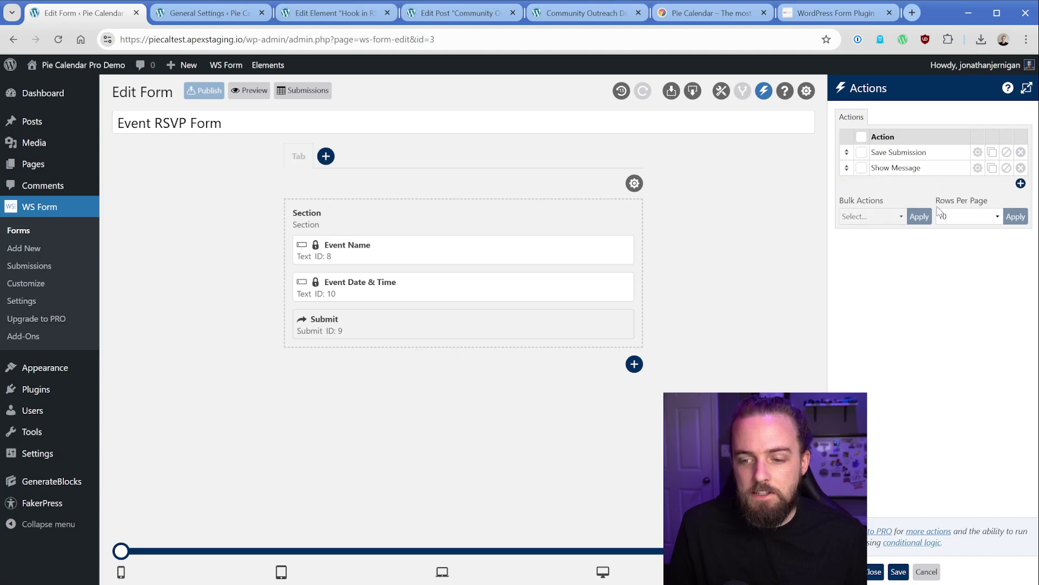
Step: Add a 'Your Name?' text field, an Email field and a Phone field above Submit
left_click(874, 572)
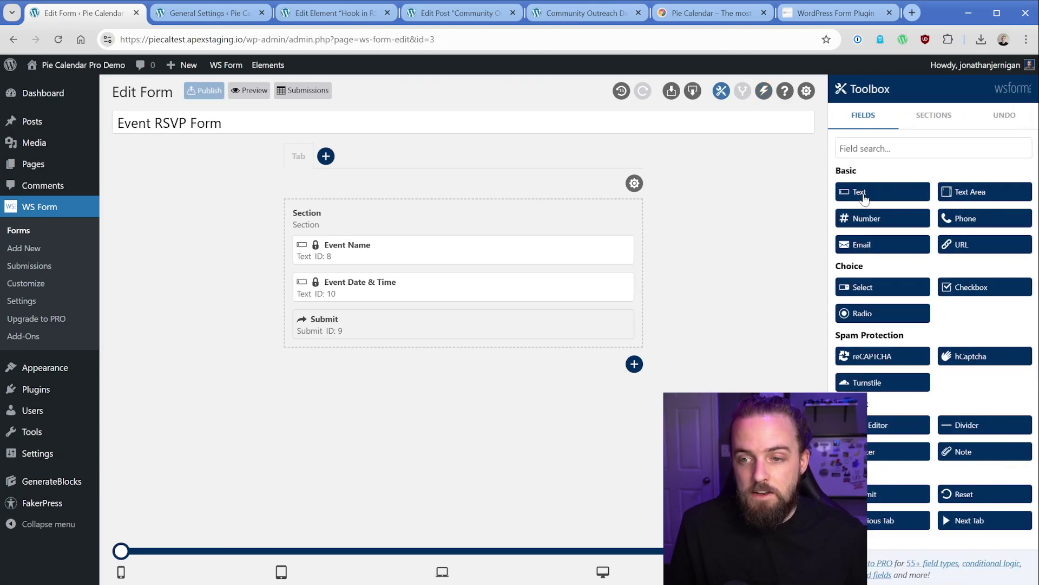
left_click_drag(865, 196, 427, 325)
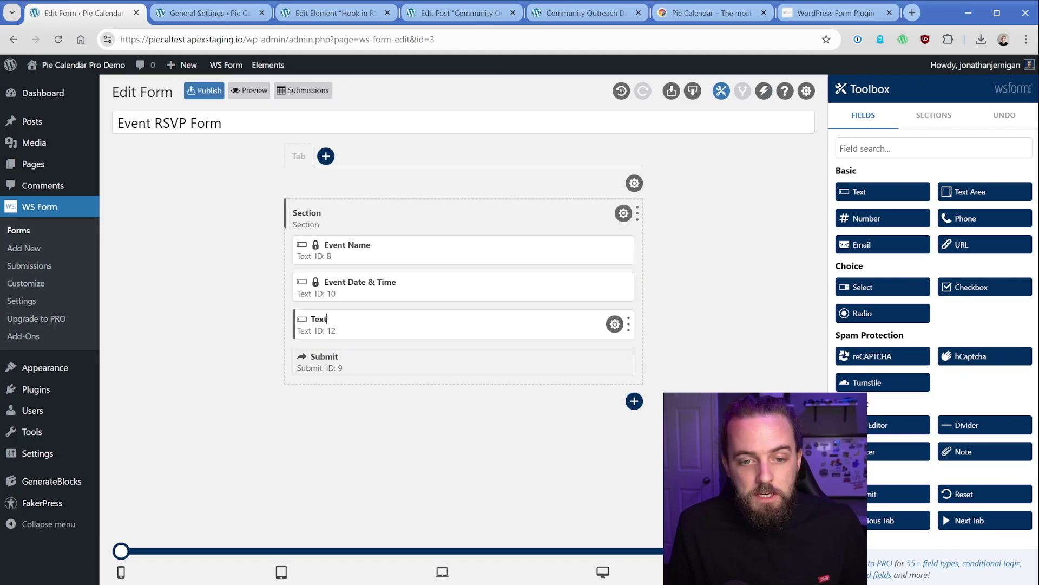
type("Your Name?")
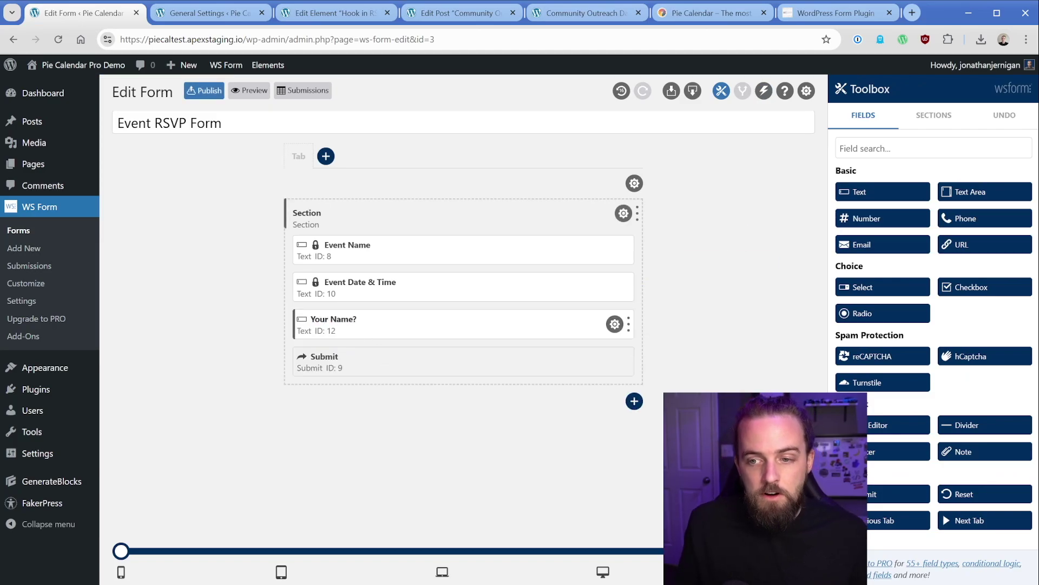
left_click_drag(861, 244, 385, 368)
left_click_drag(966, 218, 400, 385)
Step: Mark Your Name?, Email and Phone as required and publish the form
left_click(615, 324)
left_click(841, 204)
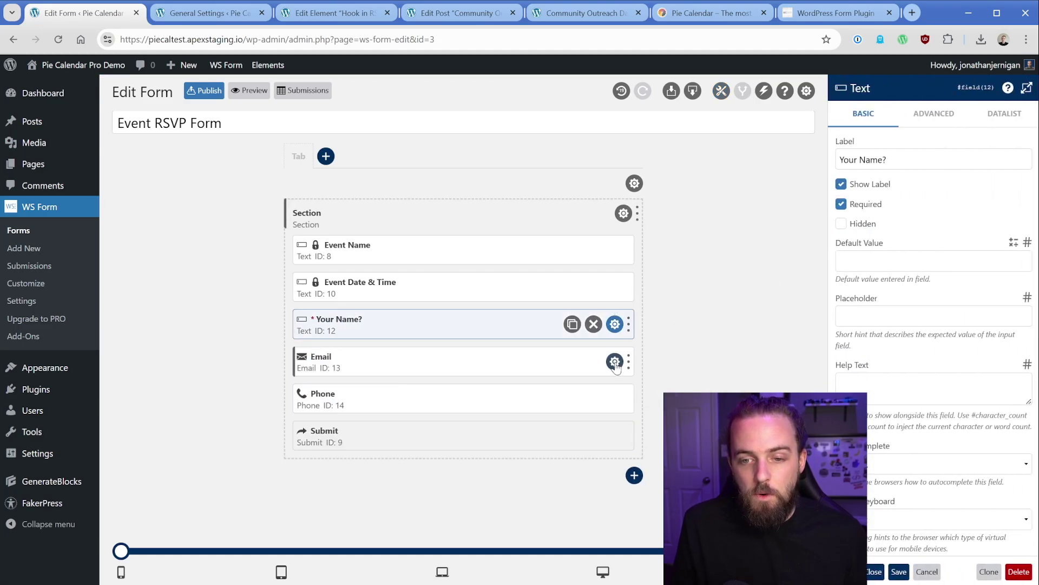
left_click(615, 362)
left_click(841, 204)
left_click(615, 399)
left_click(840, 204)
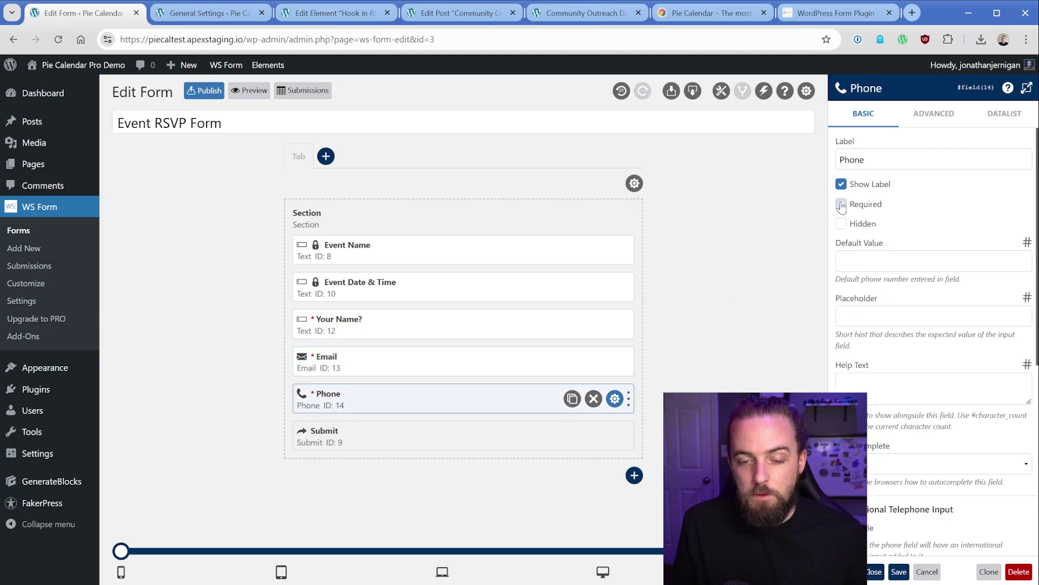
left_click(205, 90)
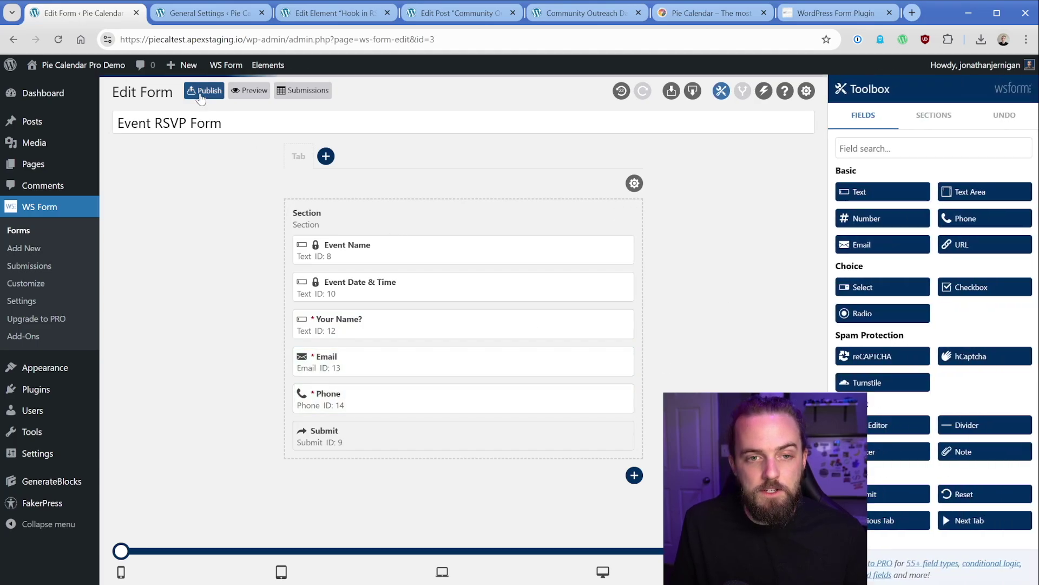
Step: Check the prefilled event fields, enter a test name, e-mail and phone, and submit the RSVP
left_click(536, 15)
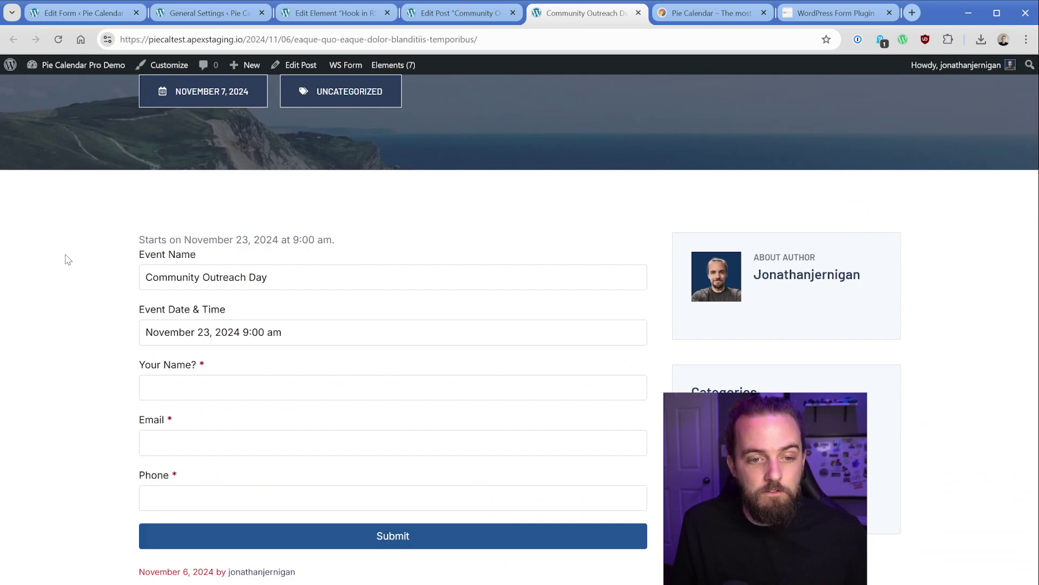
left_click_drag(145, 277, 268, 278)
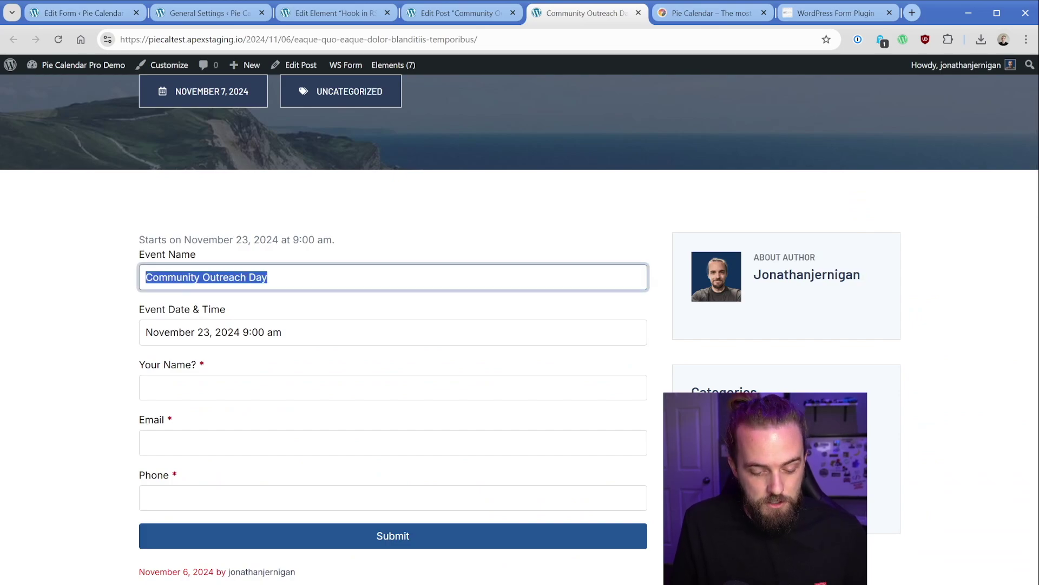
key("Tab")
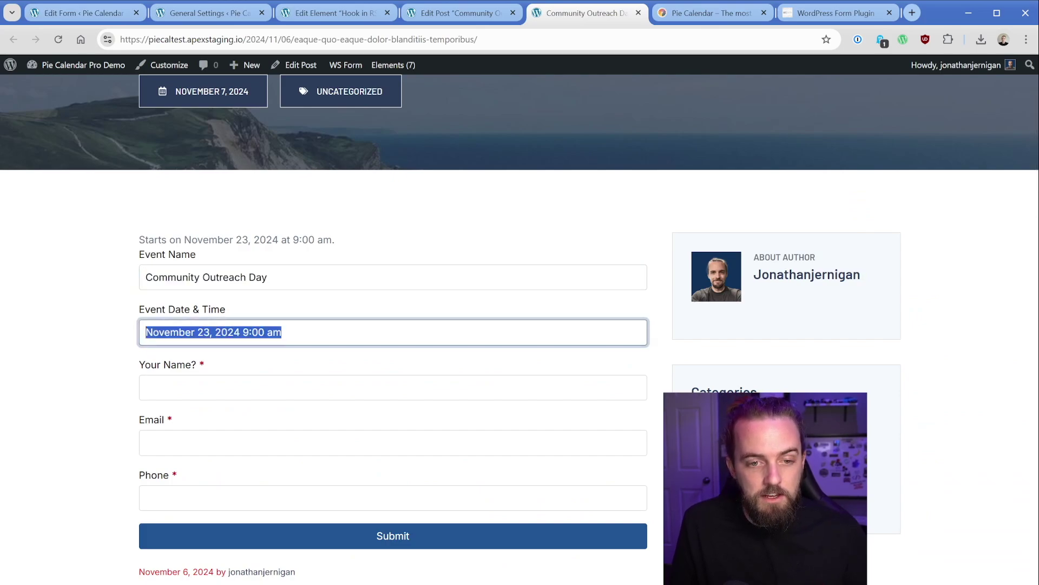
key("Tab")
scroll(108, 314, "down", 1)
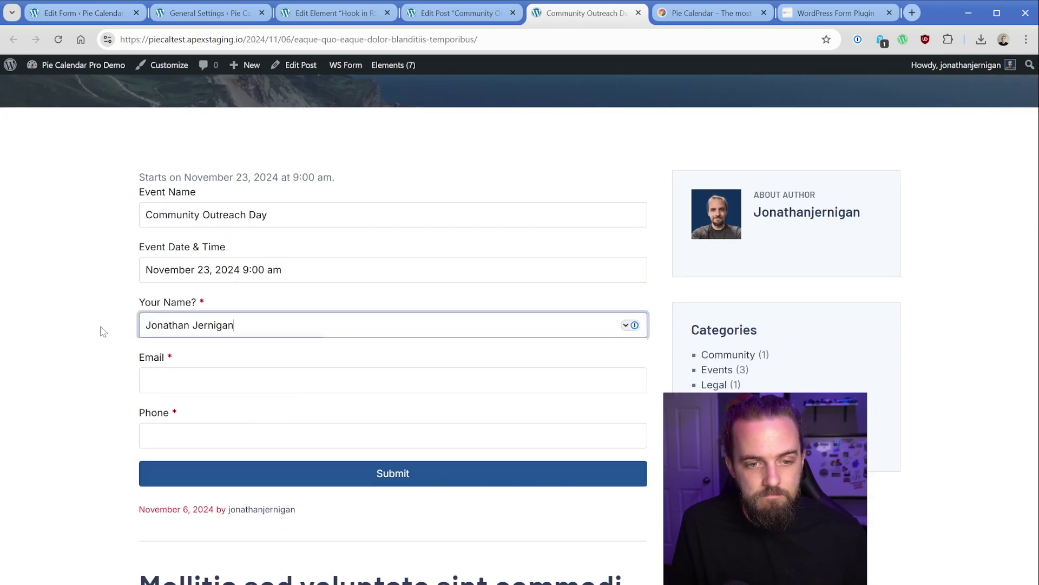
key("Tab")
key("Tab")
type("8")
key("Return")
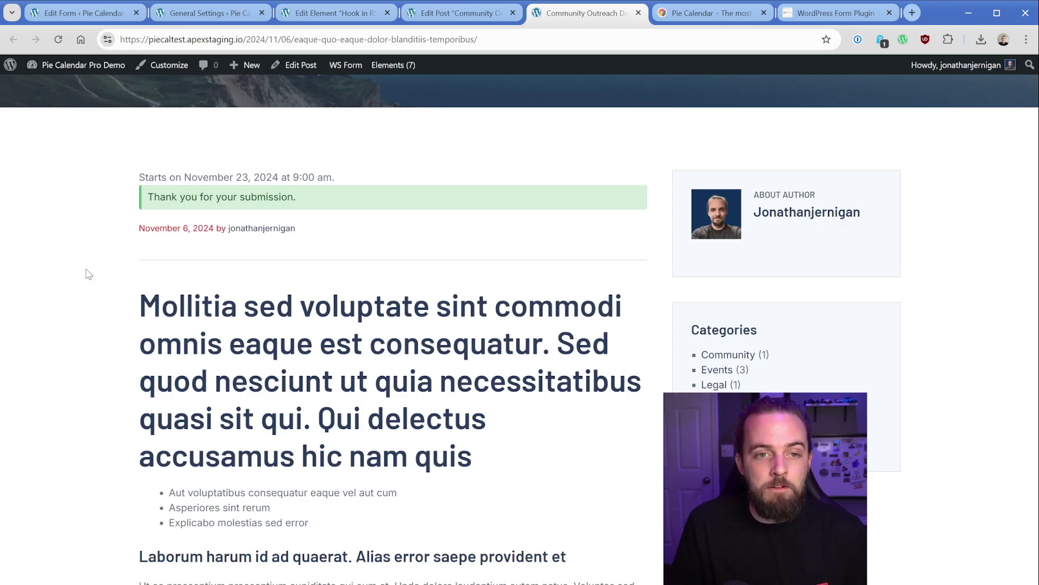
Step: Filter WS Form Submissions to Event RSVP Form and view the Community Outreach Day entry
left_click(81, 14)
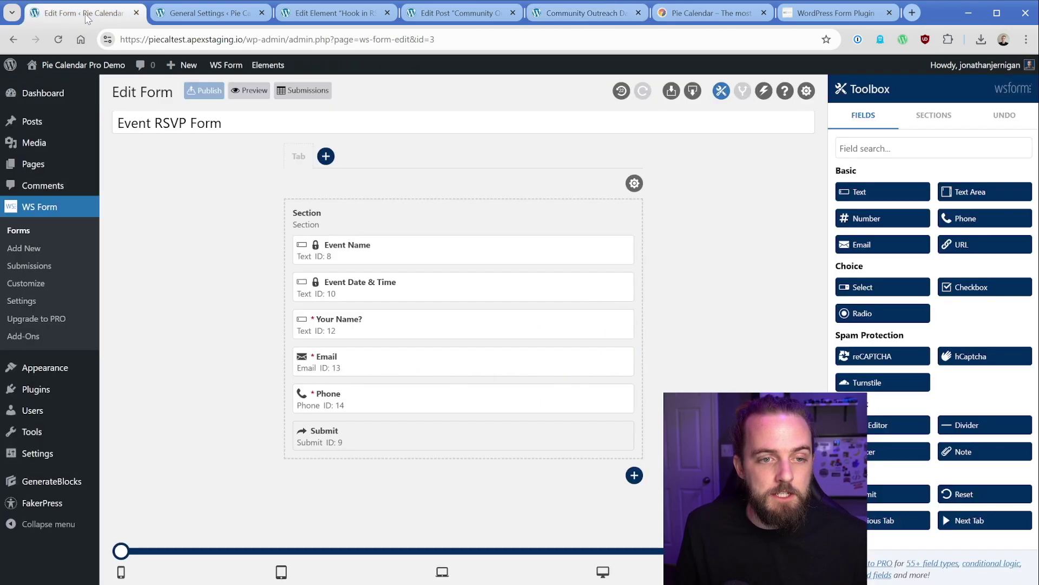
left_click(45, 269)
left_click(162, 124)
left_click(168, 156)
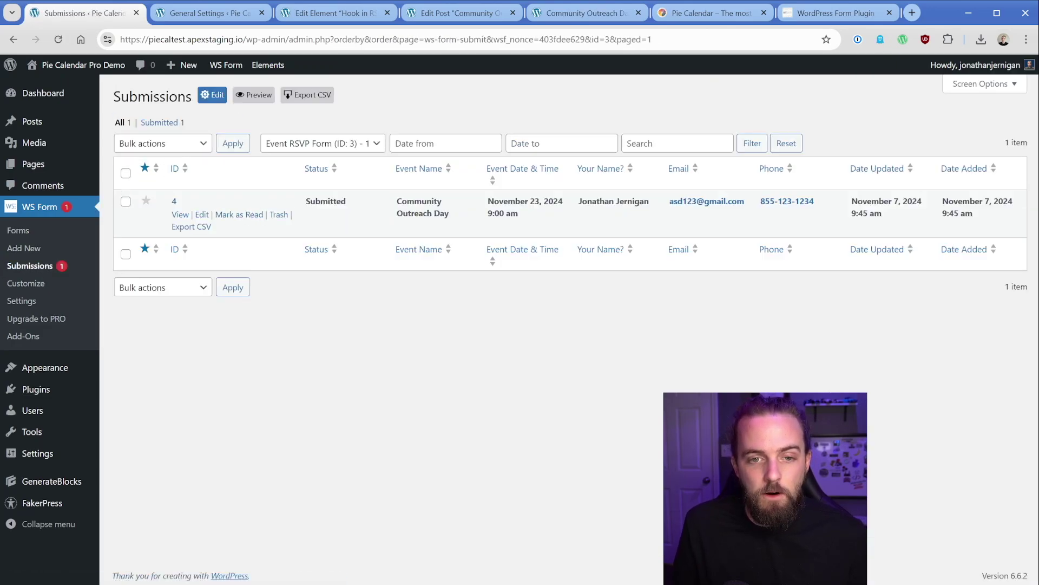
left_click_drag(397, 201, 654, 209)
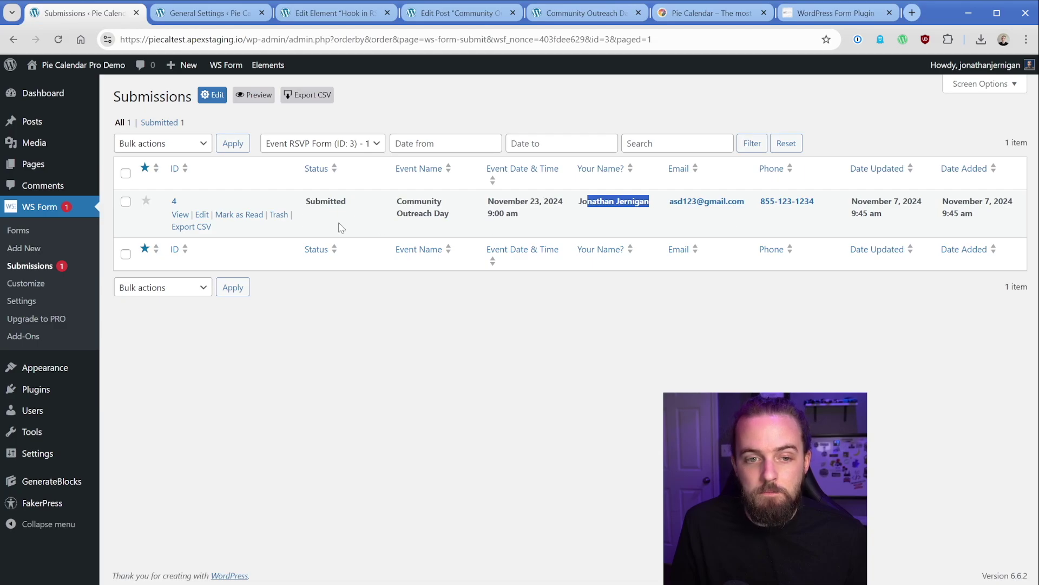
left_click(180, 215)
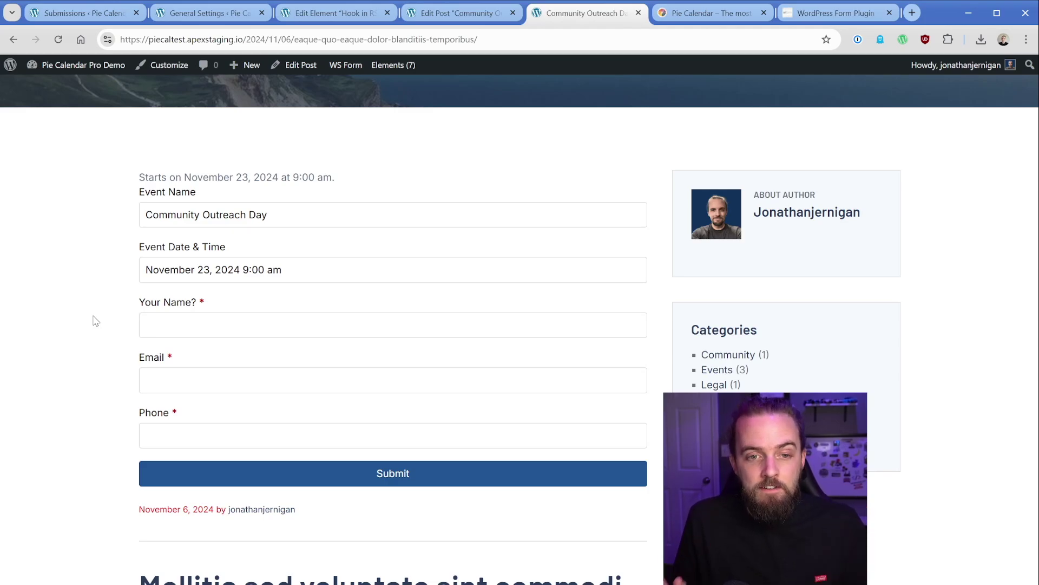
Step: Open Trunk or Treat from the Events calendar and check its prefilled name and October 31, 2024 6:00 pm
scroll(95, 321, "up", 3)
left_click(626, 108)
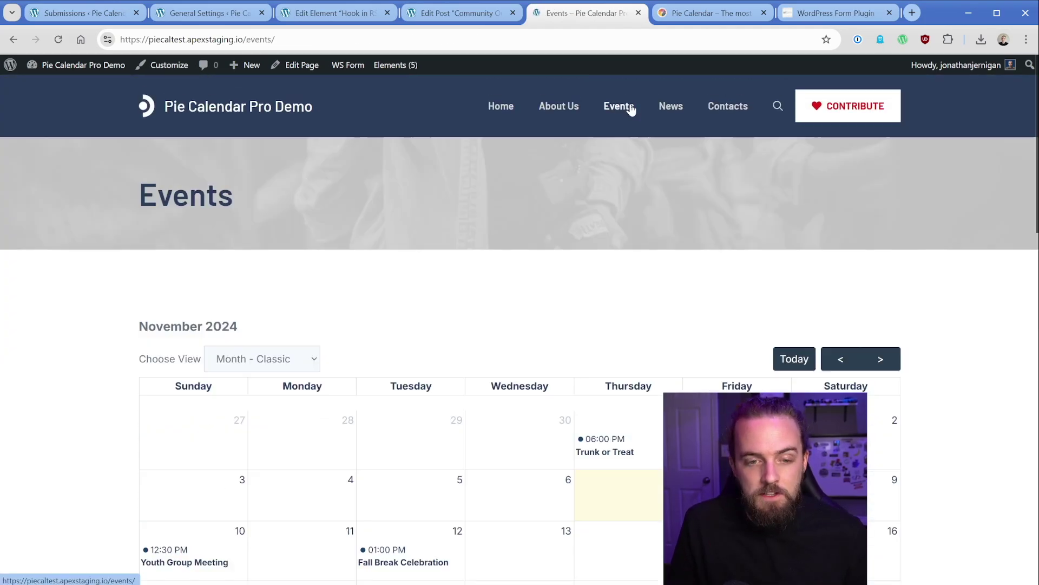
scroll(78, 330, "down", 5)
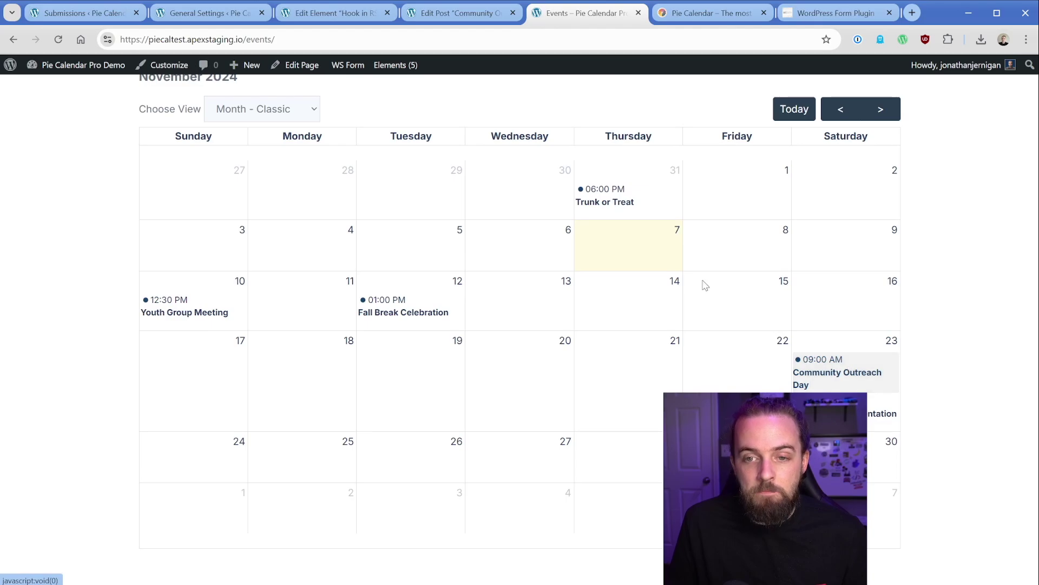
left_click(613, 200)
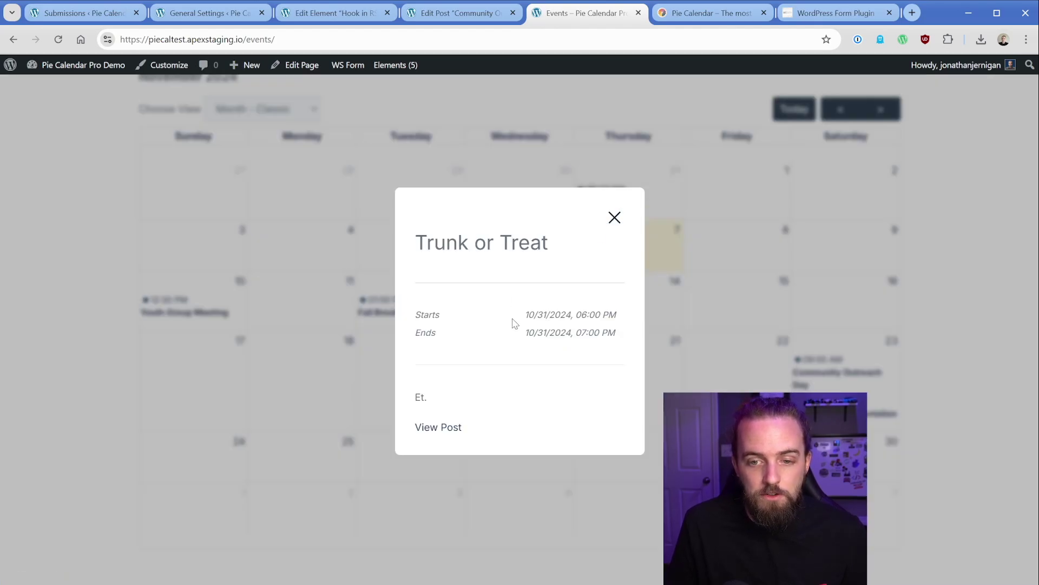
left_click(447, 428)
scroll(90, 325, "down", 3)
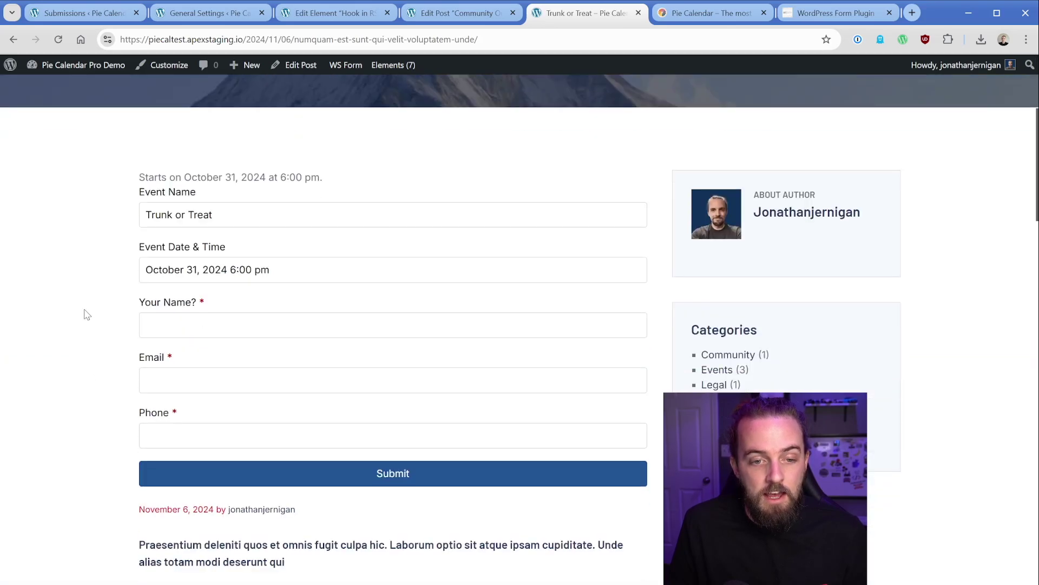
triple_click(179, 215)
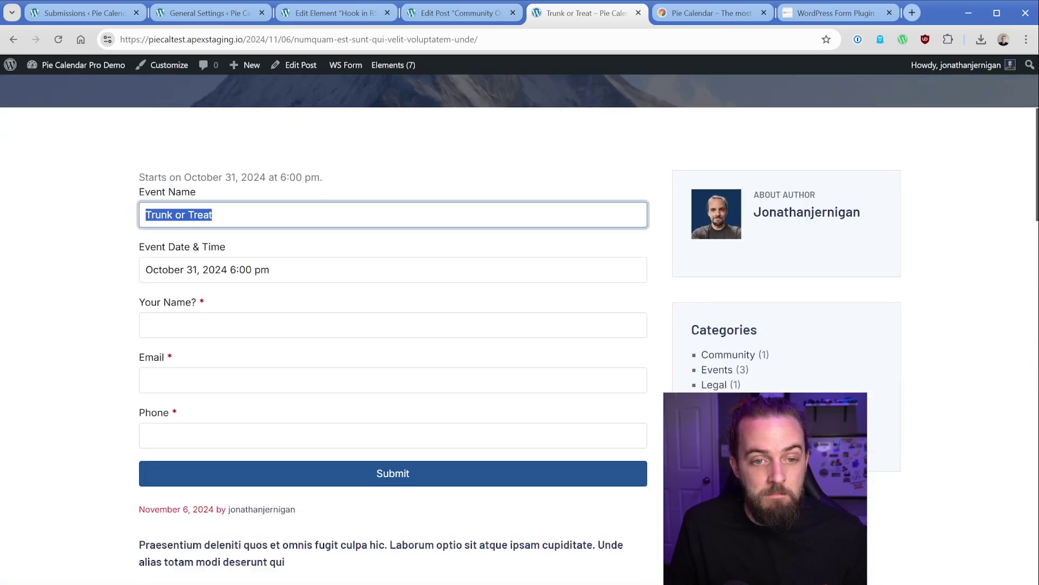
key("Tab")
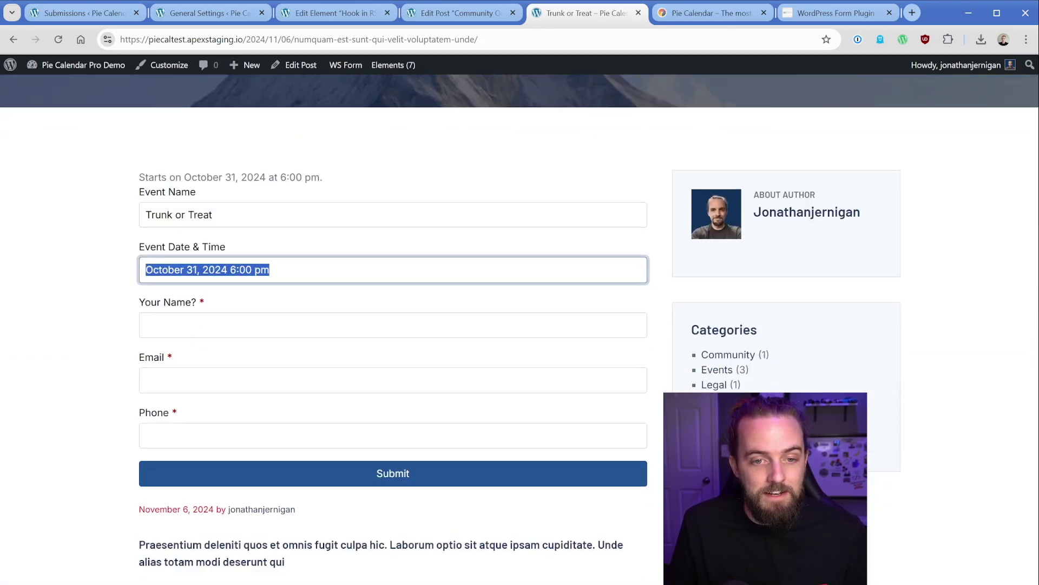
left_click(91, 350)
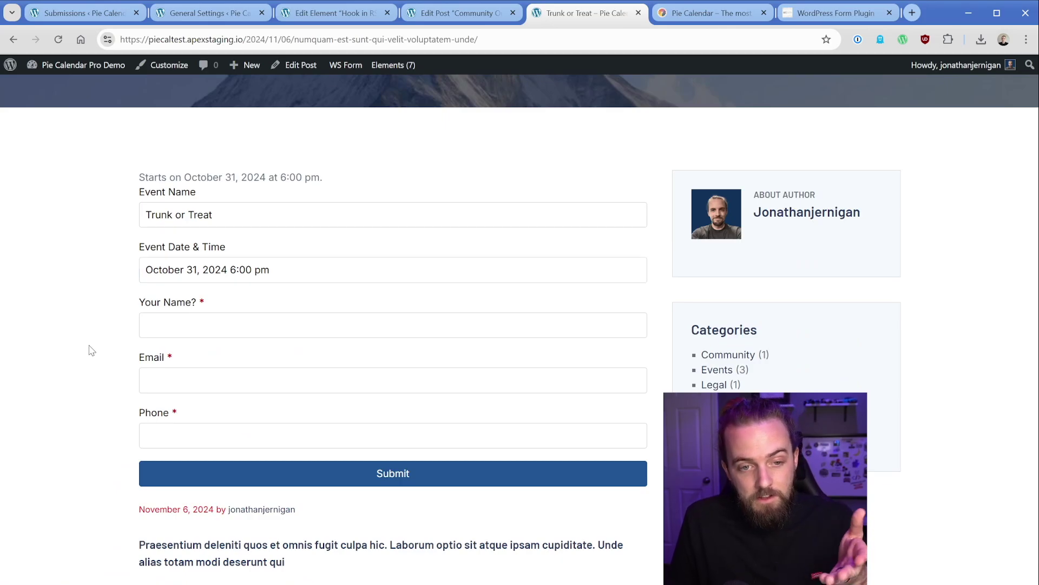